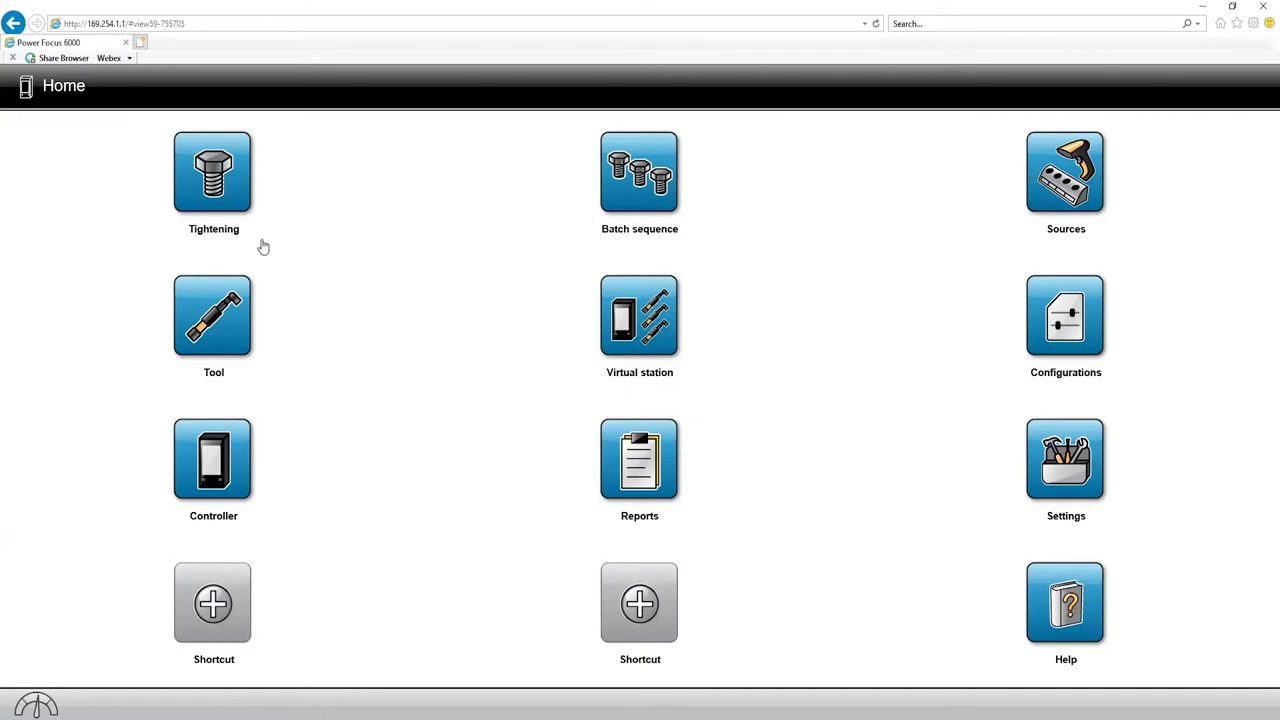
- From the Tightening library, add a new tightening program, which defaults to TurboTight
{"action": "left_click", "coordinate": [220, 166]}
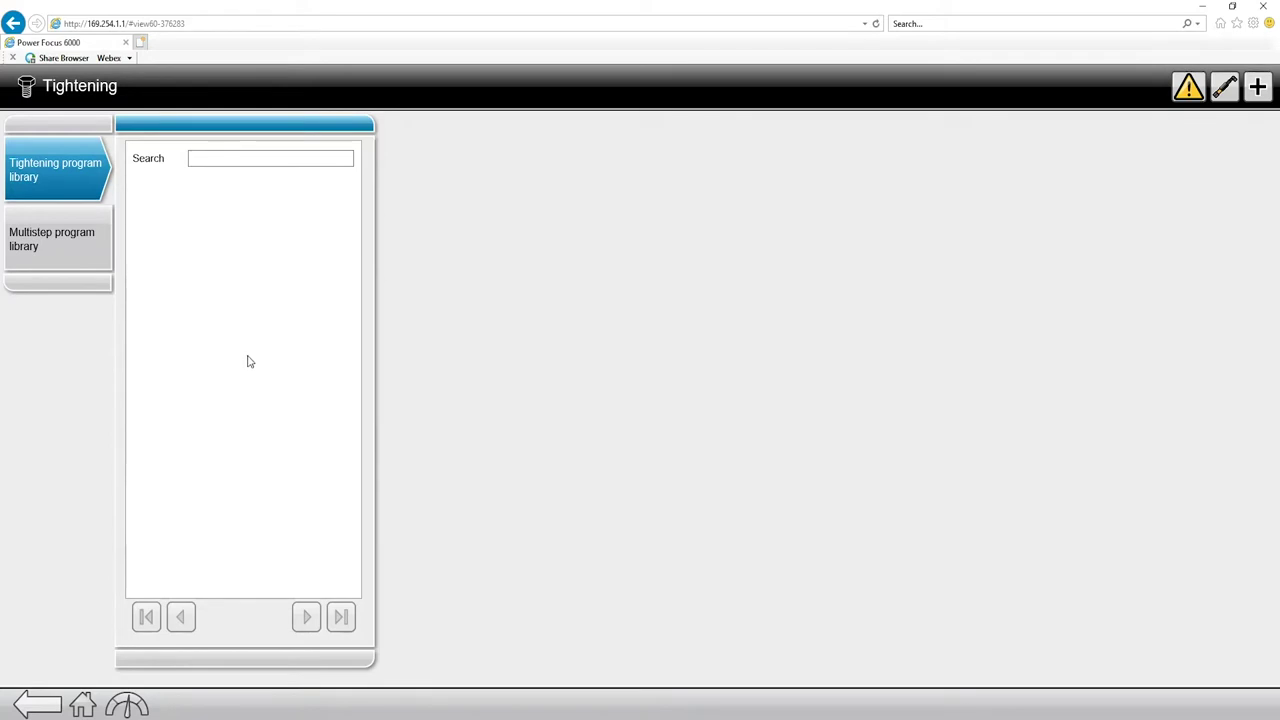
{"action": "left_click", "coordinate": [1258, 90]}
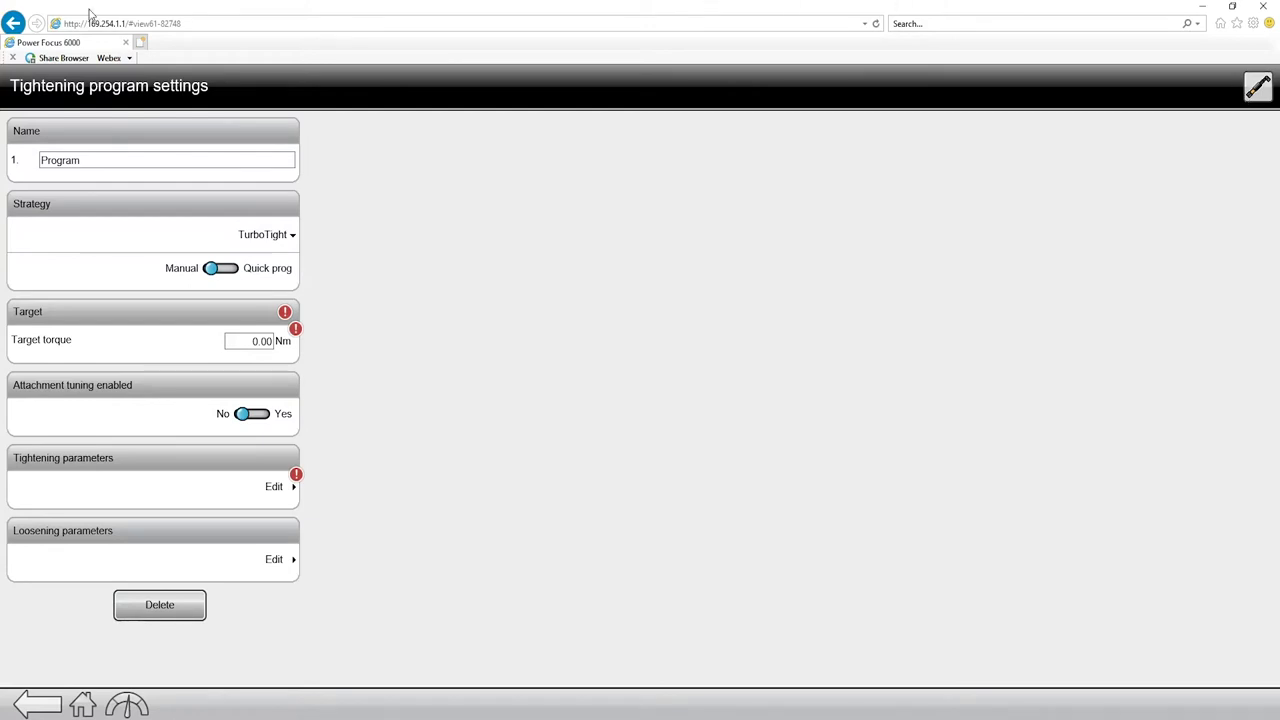
- Replace the default name 'Program' with '10 Nm Quick Step'
{"action": "double_click", "coordinate": [100, 162]}
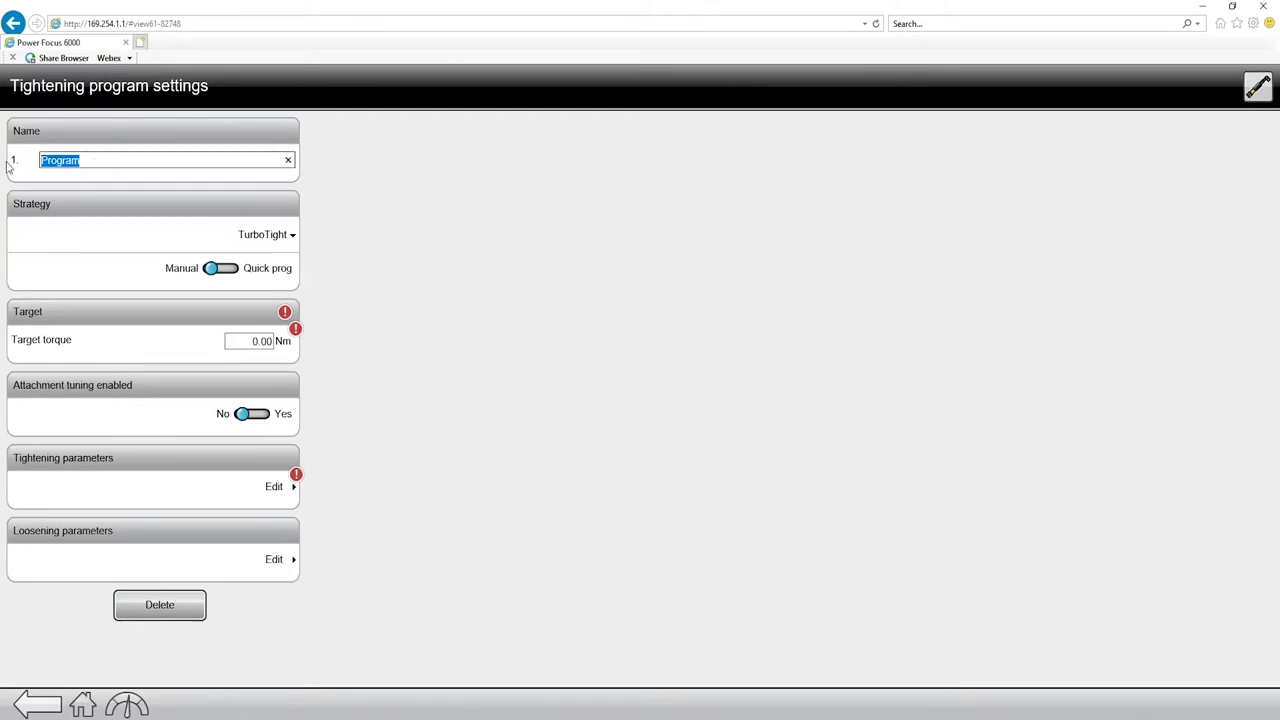
{"action": "type", "text": "10 Nm Quick Step"}
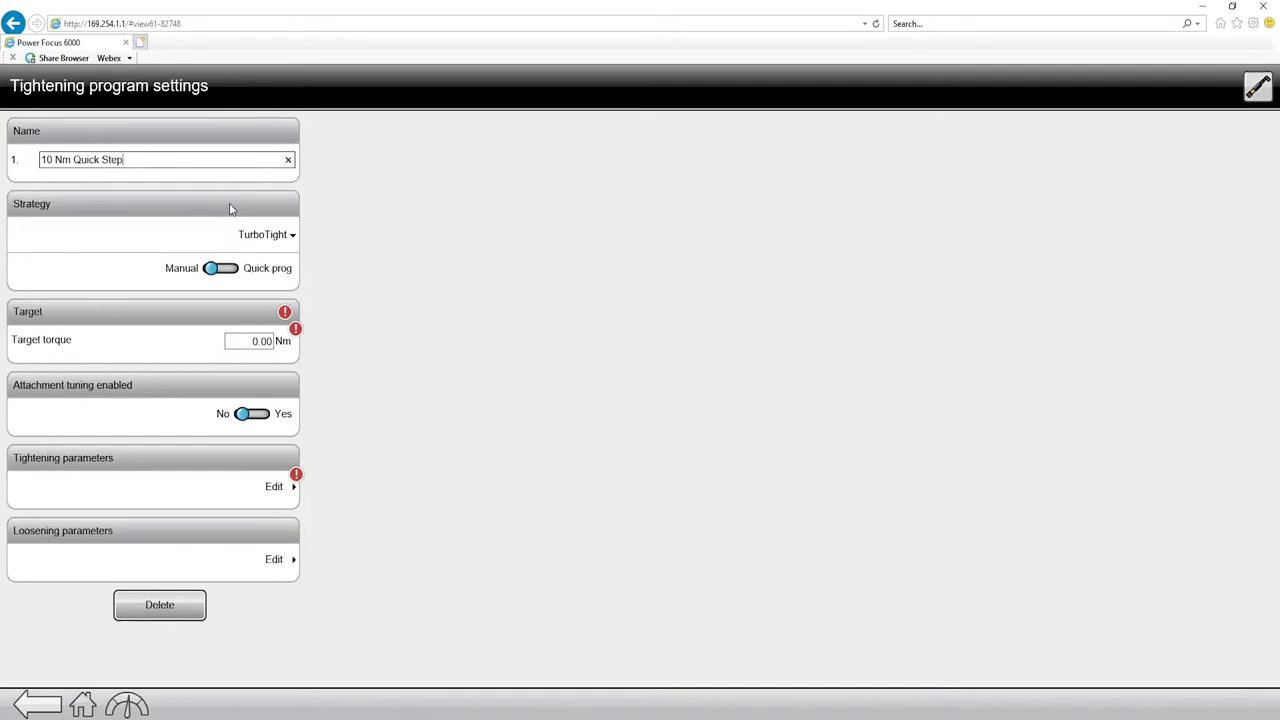
{"action": "left_click", "coordinate": [258, 238]}
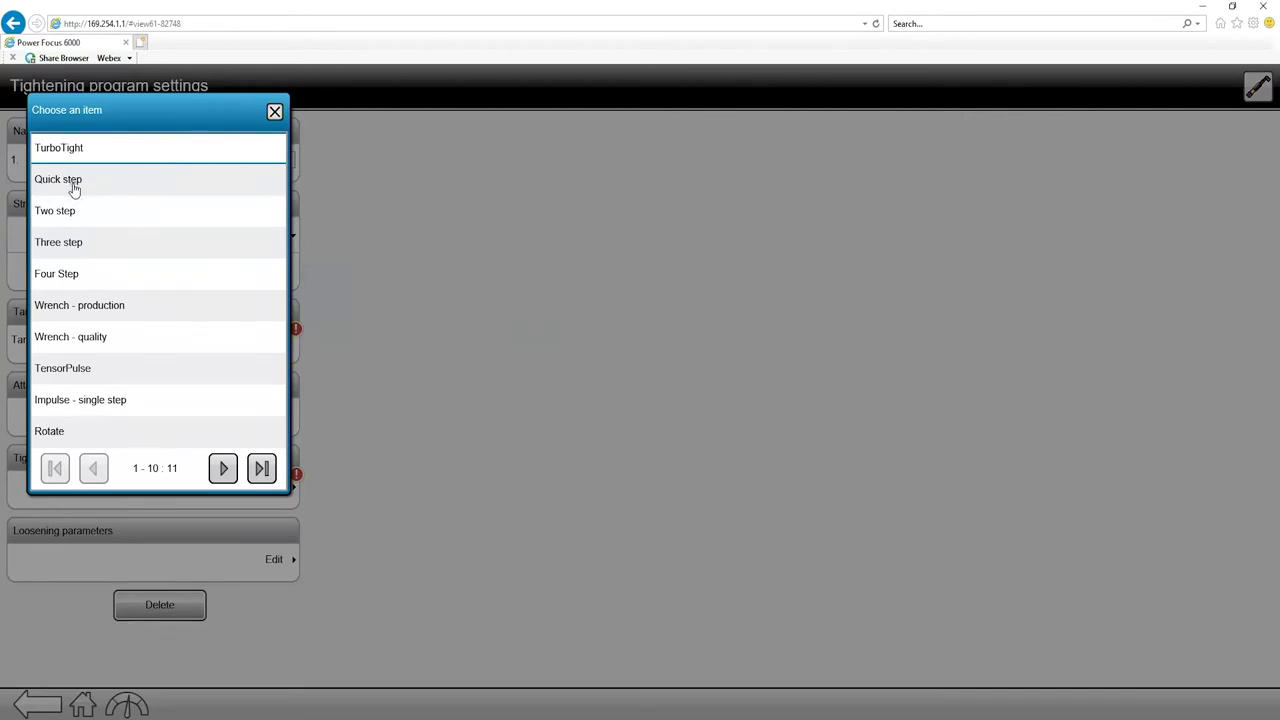
- Choose Quick step with a 10 Nm target torque and open the tightening parameters editor
{"action": "left_click", "coordinate": [73, 186]}
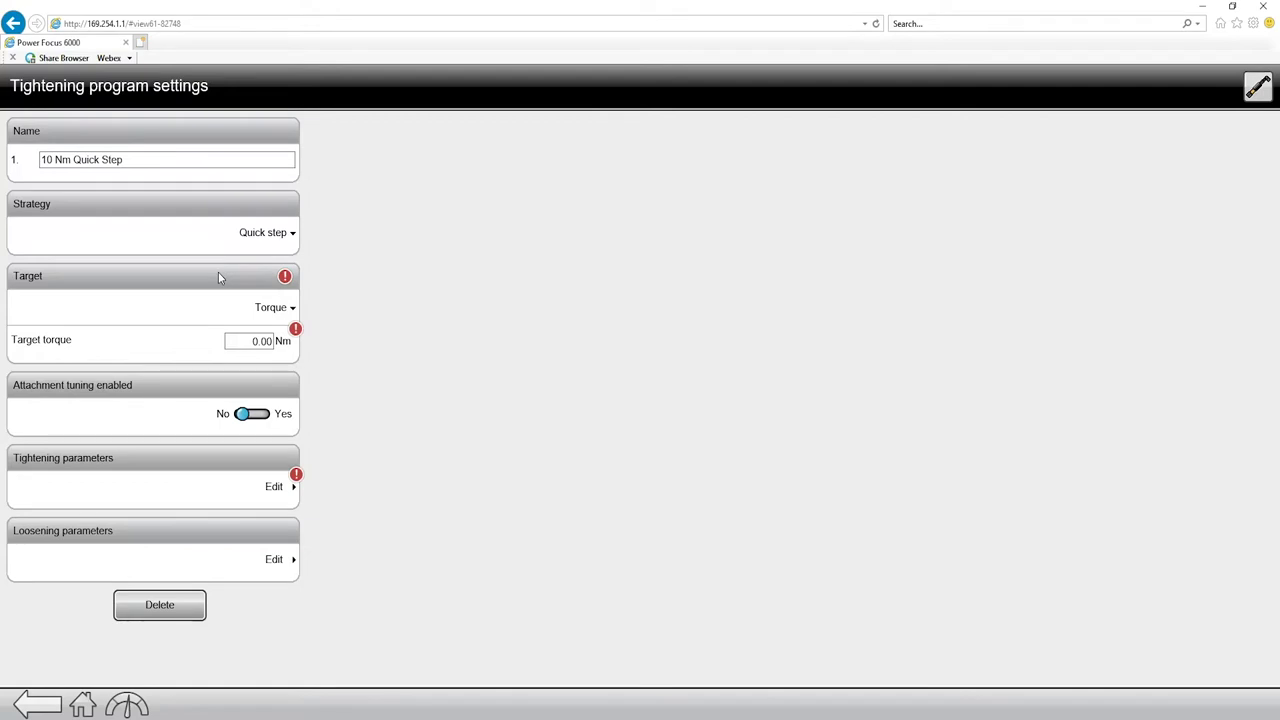
{"action": "left_click_drag", "start_coordinate": [245, 341], "coordinate": [268, 344]}
{"action": "type", "text": "10"}
{"action": "key", "text": "Return"}
{"action": "mouse_move", "coordinate": [298, 338]}
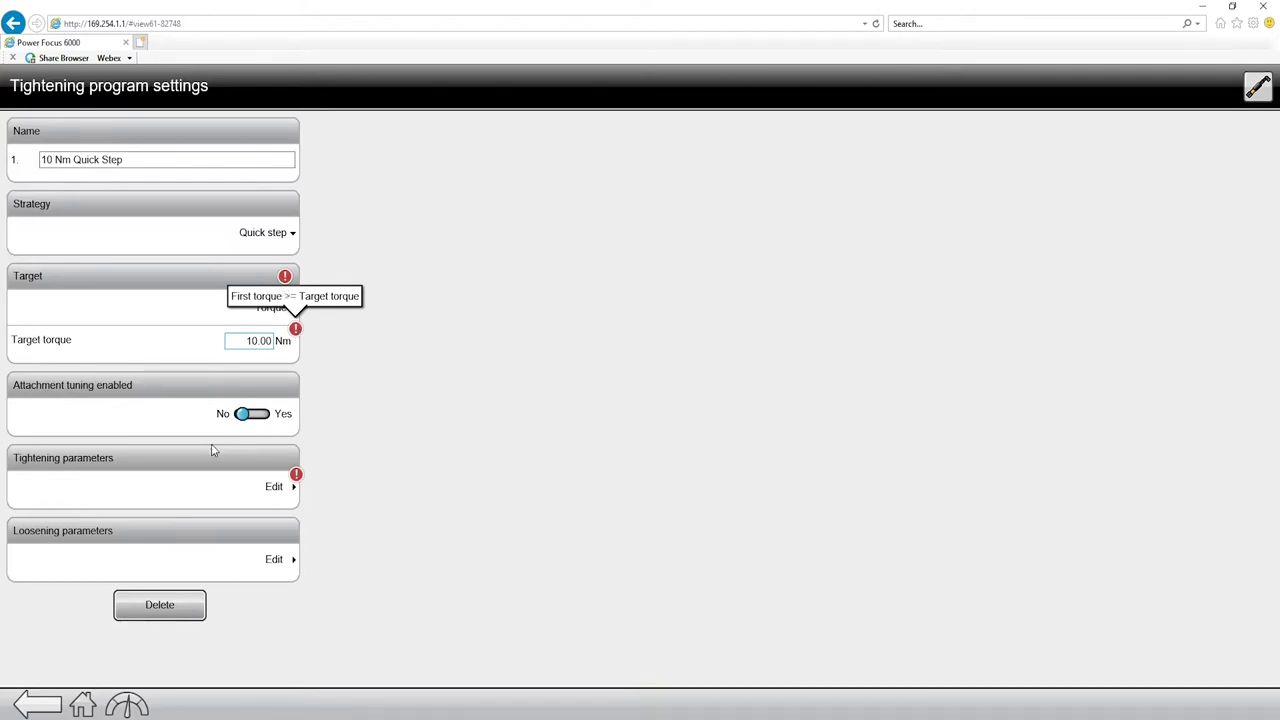
{"action": "left_click", "coordinate": [264, 490]}
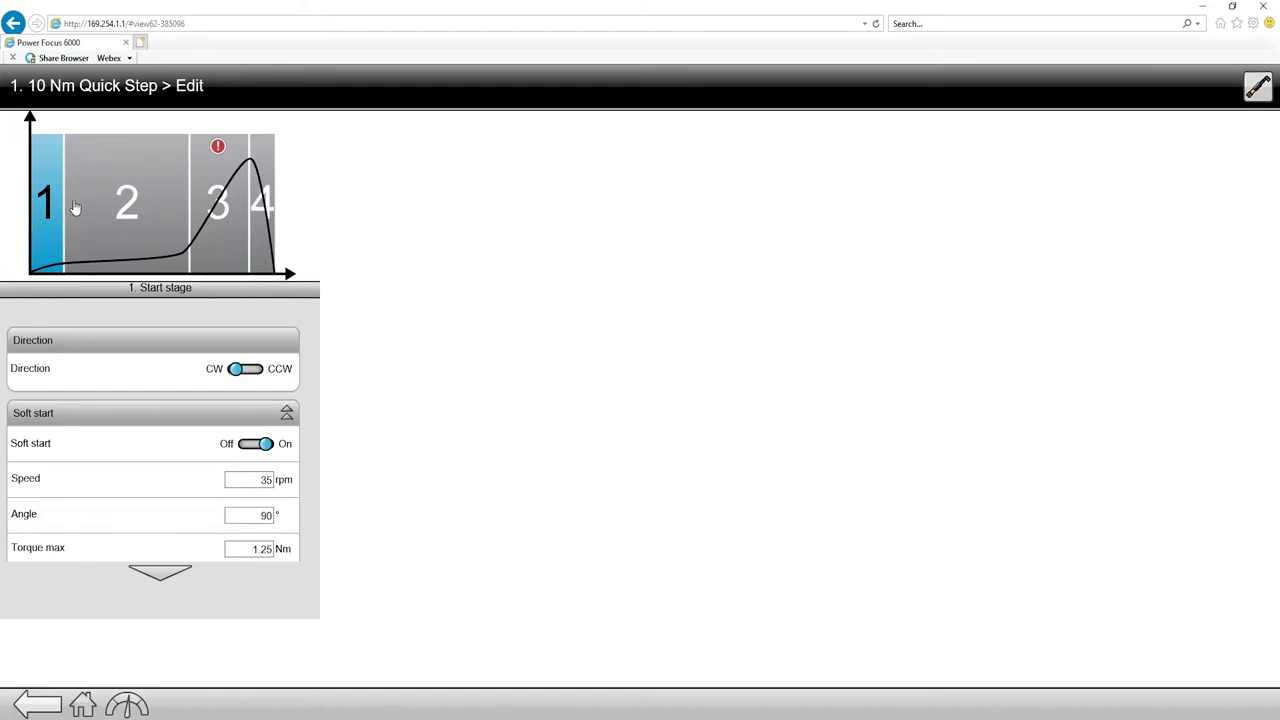
{"action": "left_click", "coordinate": [105, 220]}
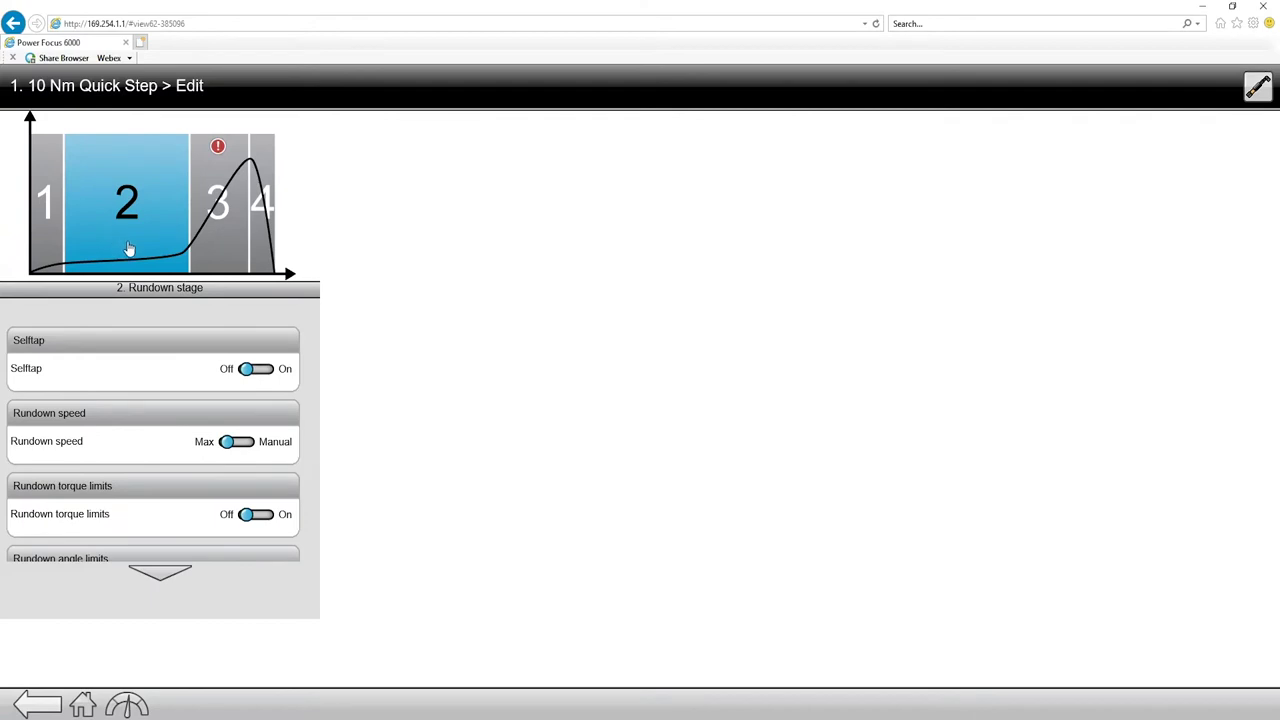
{"action": "left_click", "coordinate": [205, 222]}
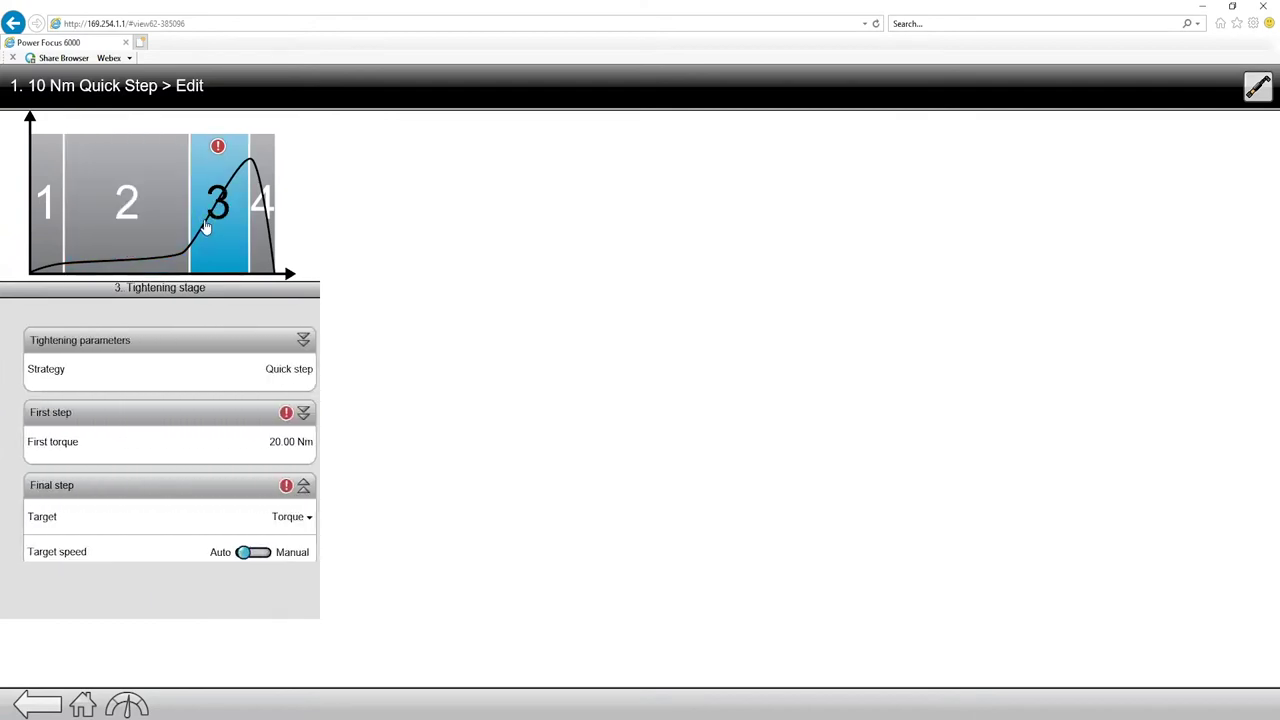
{"action": "left_click", "coordinate": [260, 254]}
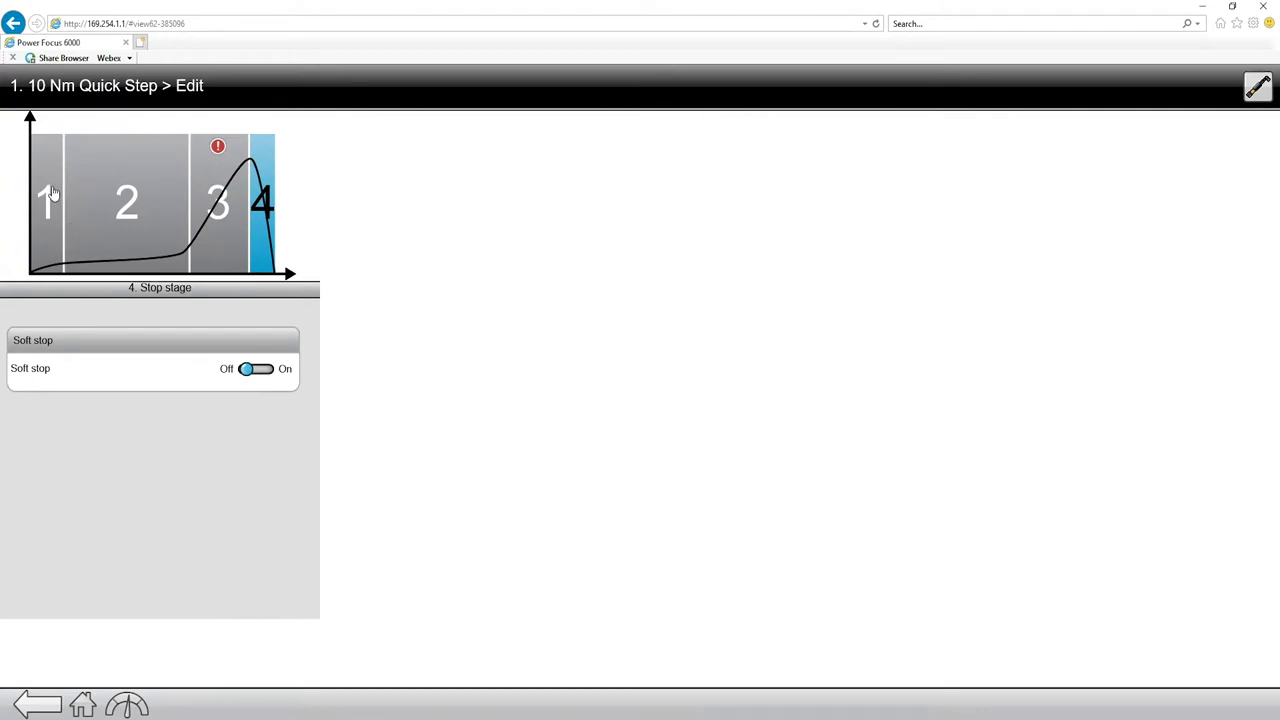
{"action": "left_click", "coordinate": [52, 193]}
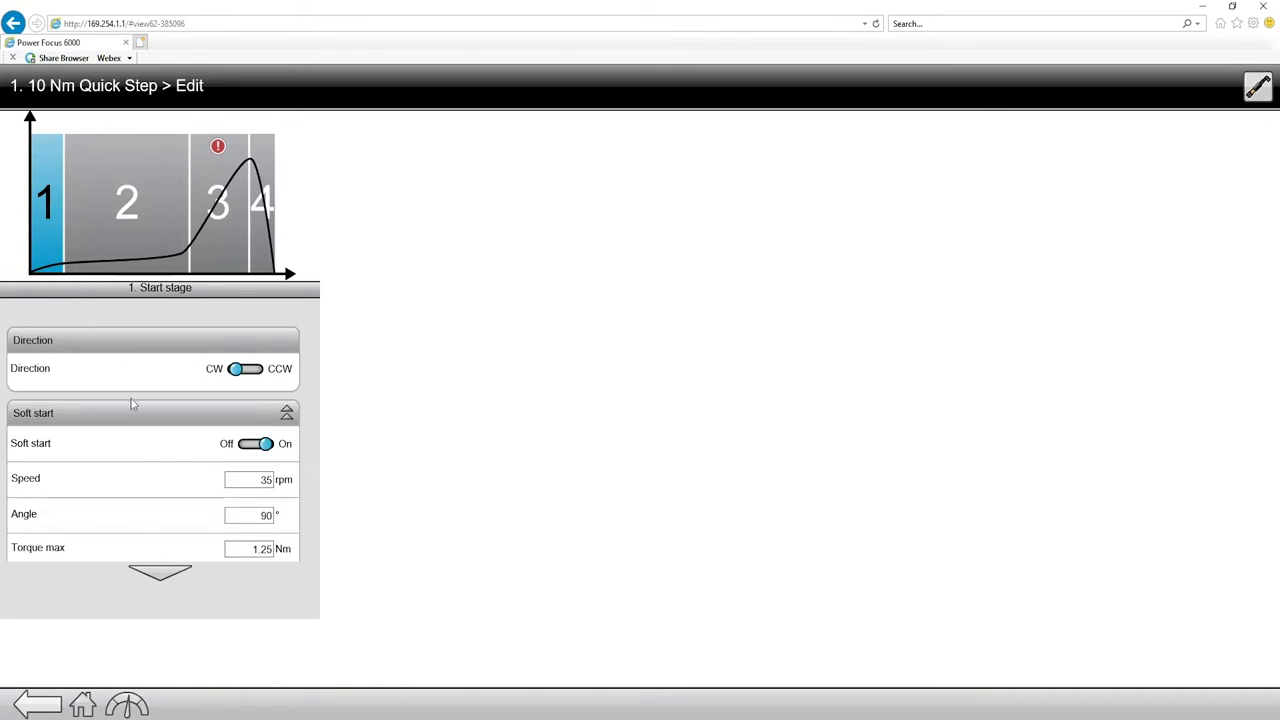
{"action": "scroll", "coordinate": [128, 415], "scroll_direction": "down", "scroll_amount": 2}
{"action": "scroll", "coordinate": [130, 426], "scroll_direction": "down", "scroll_amount": 2}
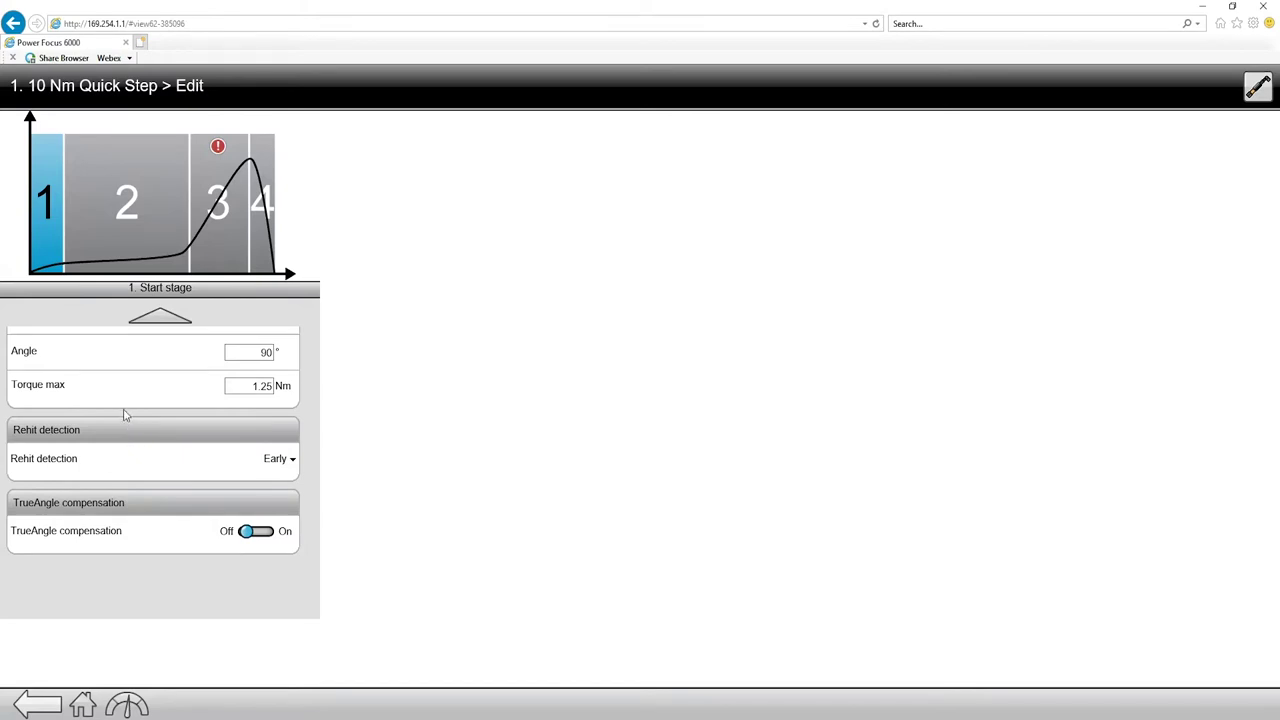
{"action": "scroll", "coordinate": [150, 470], "scroll_direction": "up", "scroll_amount": 2}
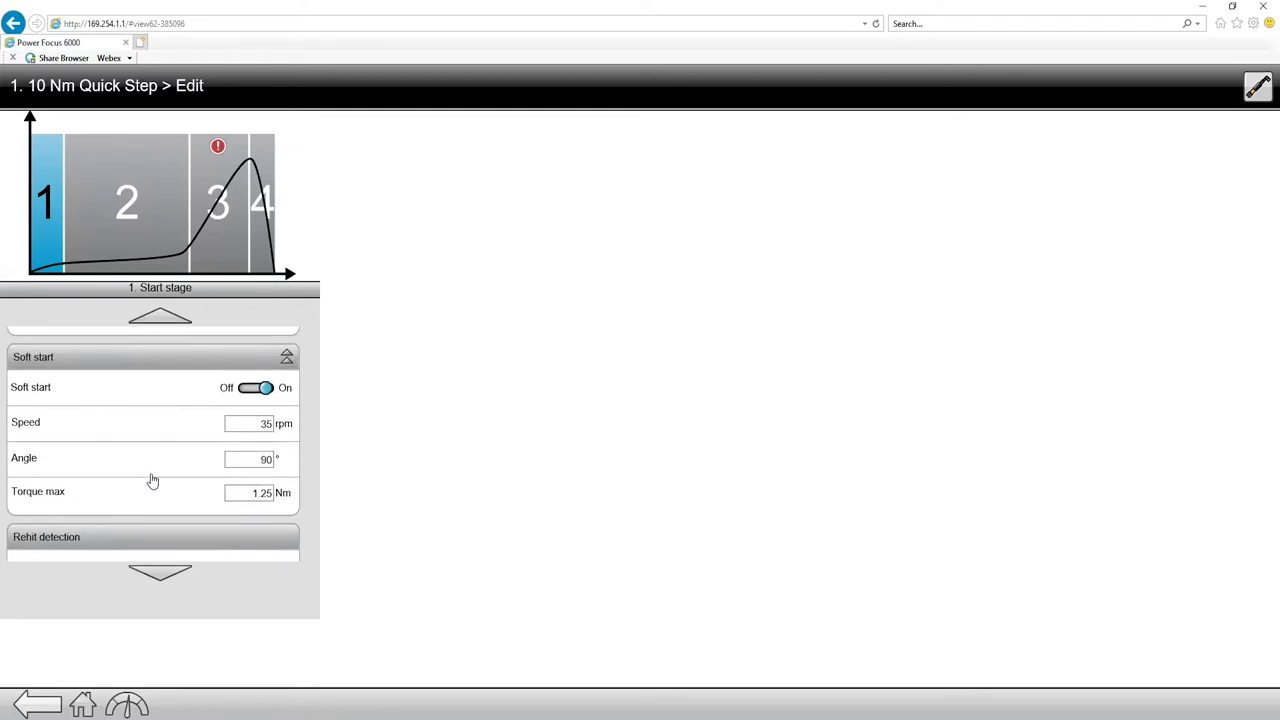
{"action": "scroll", "coordinate": [152, 481], "scroll_direction": "up", "scroll_amount": 1}
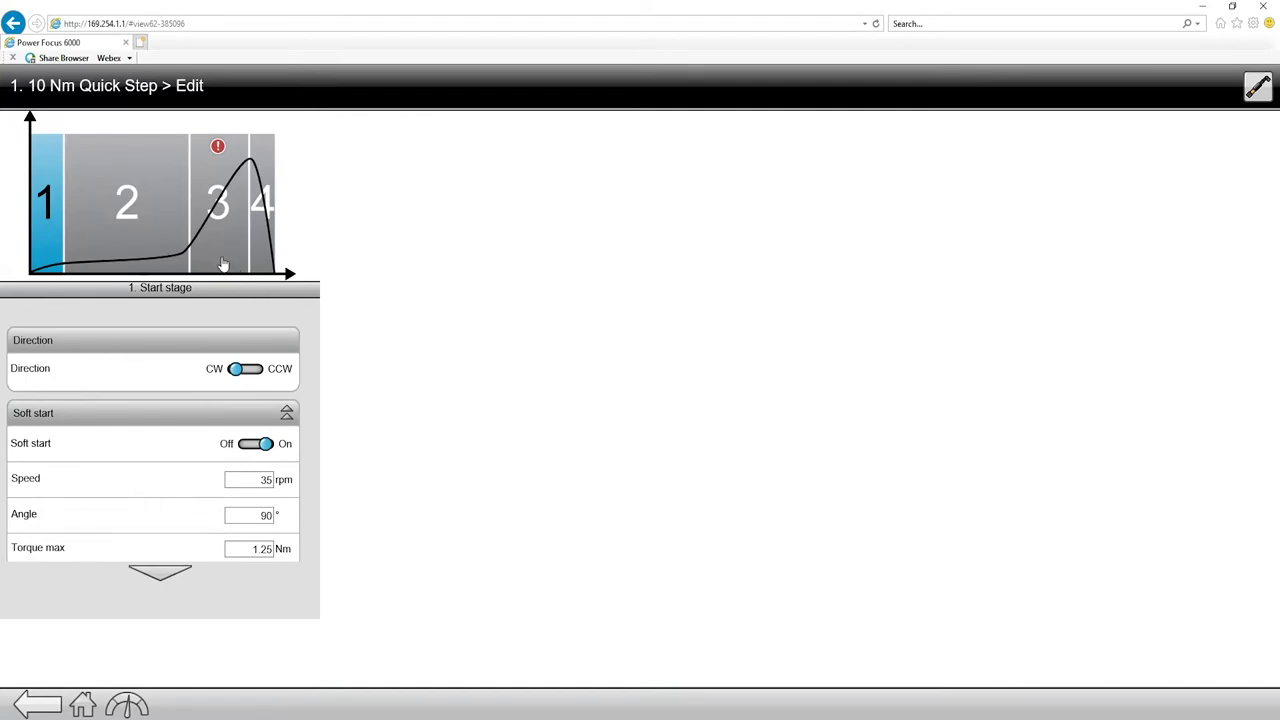
- Switch the Rundown stage speed from maximum to Manual at 400 rpm
{"action": "left_click", "coordinate": [141, 206]}
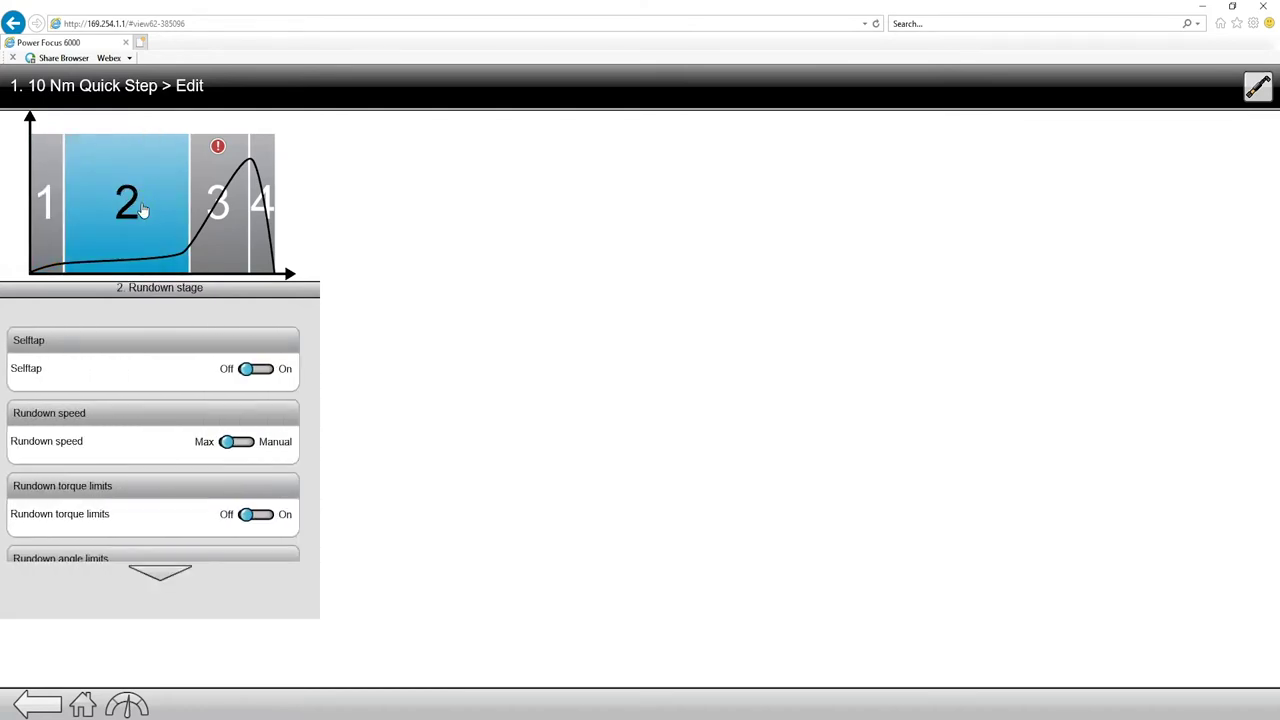
{"action": "scroll", "coordinate": [137, 370], "scroll_direction": "down", "scroll_amount": 1}
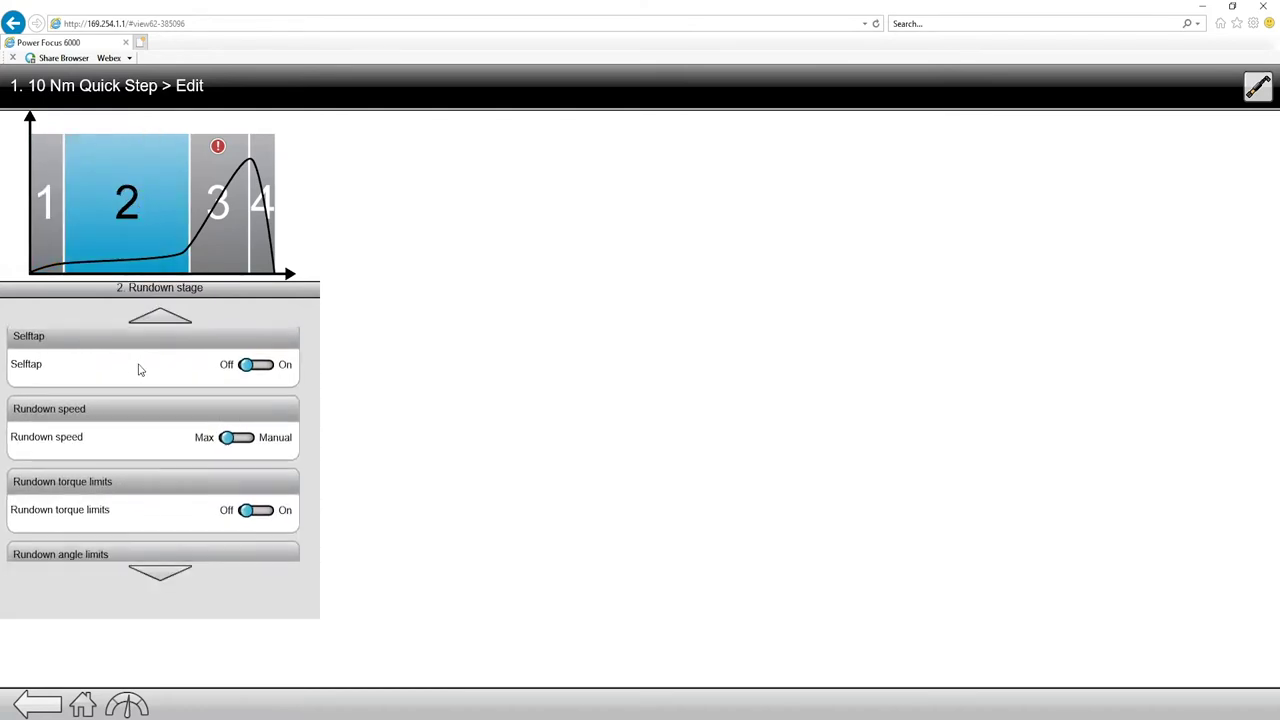
{"action": "scroll", "coordinate": [128, 385], "scroll_direction": "down", "scroll_amount": 3}
{"action": "scroll", "coordinate": [131, 420], "scroll_direction": "up", "scroll_amount": 4}
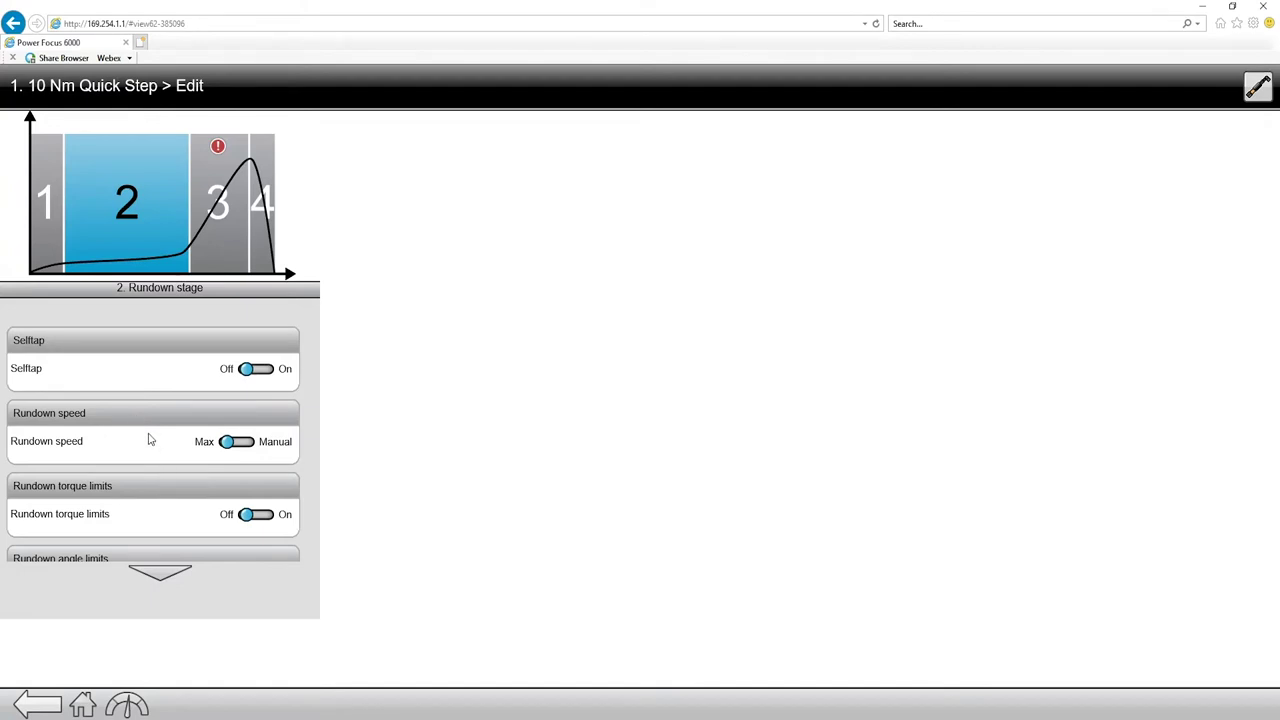
{"action": "scroll", "coordinate": [150, 440], "scroll_direction": "down", "scroll_amount": 1}
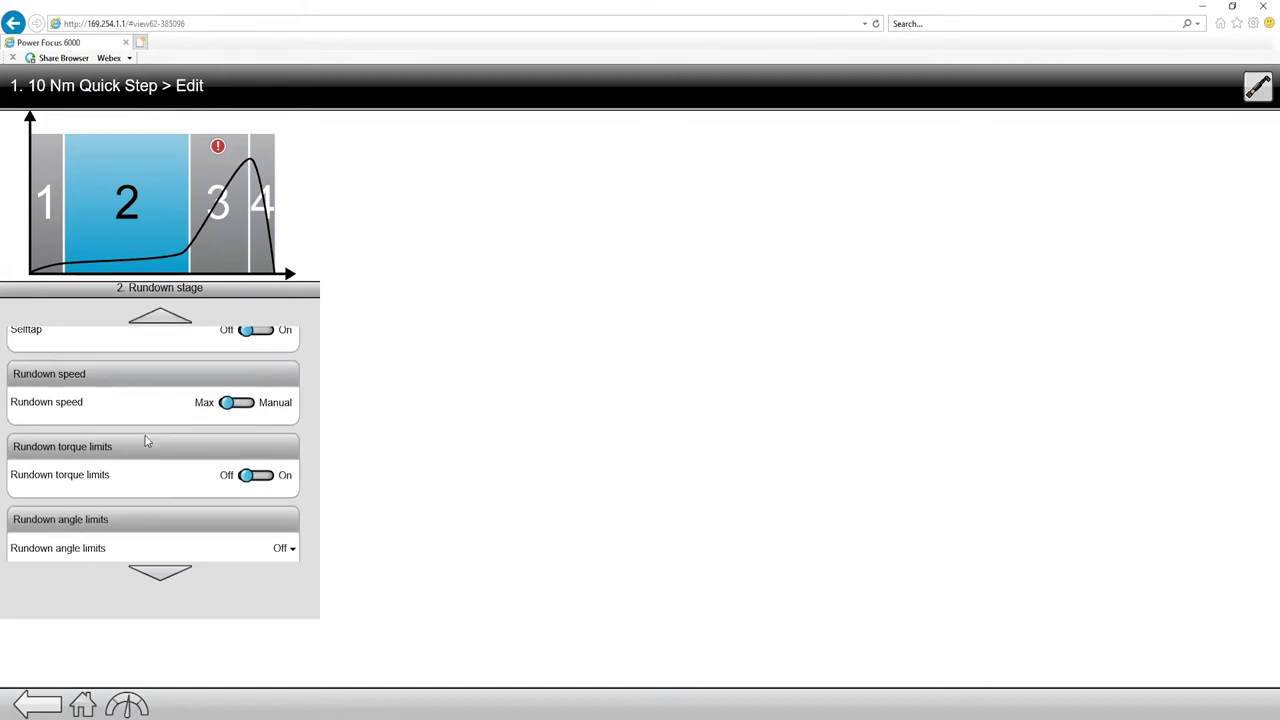
{"action": "left_click", "coordinate": [231, 404]}
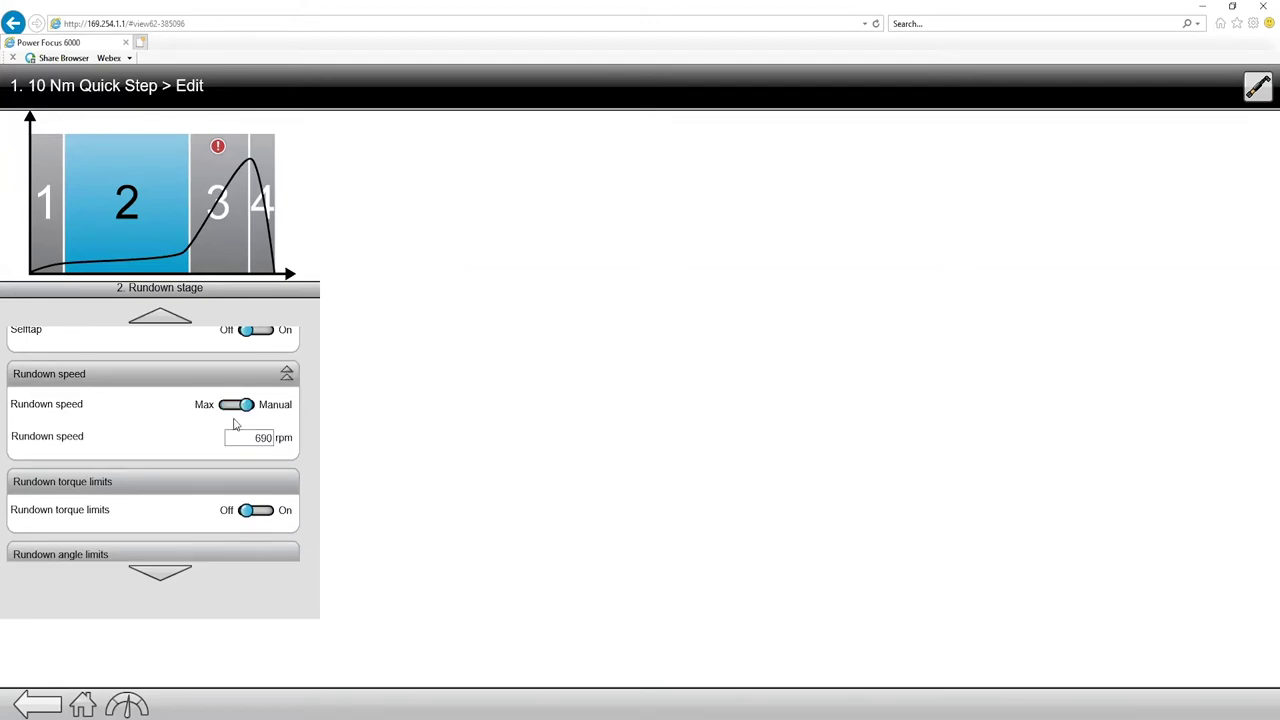
{"action": "left_click", "coordinate": [240, 438]}
{"action": "type", "text": "400"}
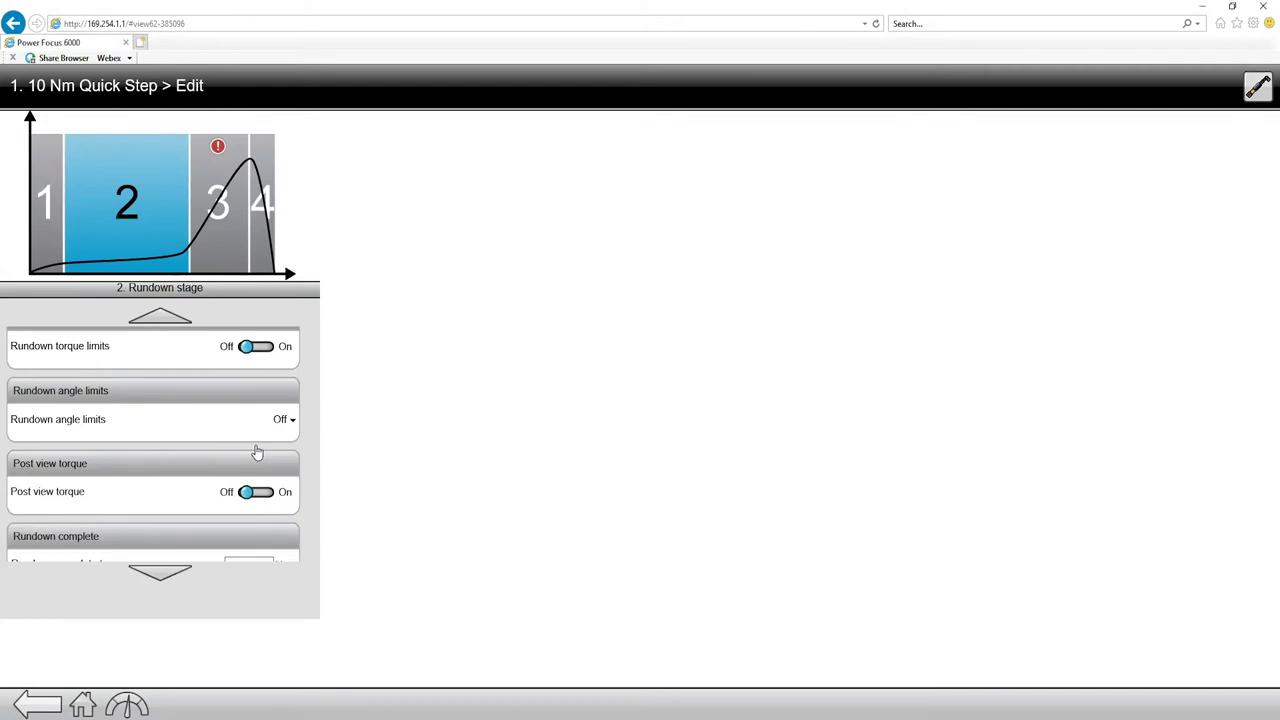
{"action": "scroll", "coordinate": [228, 430], "scroll_direction": "down", "scroll_amount": 1}
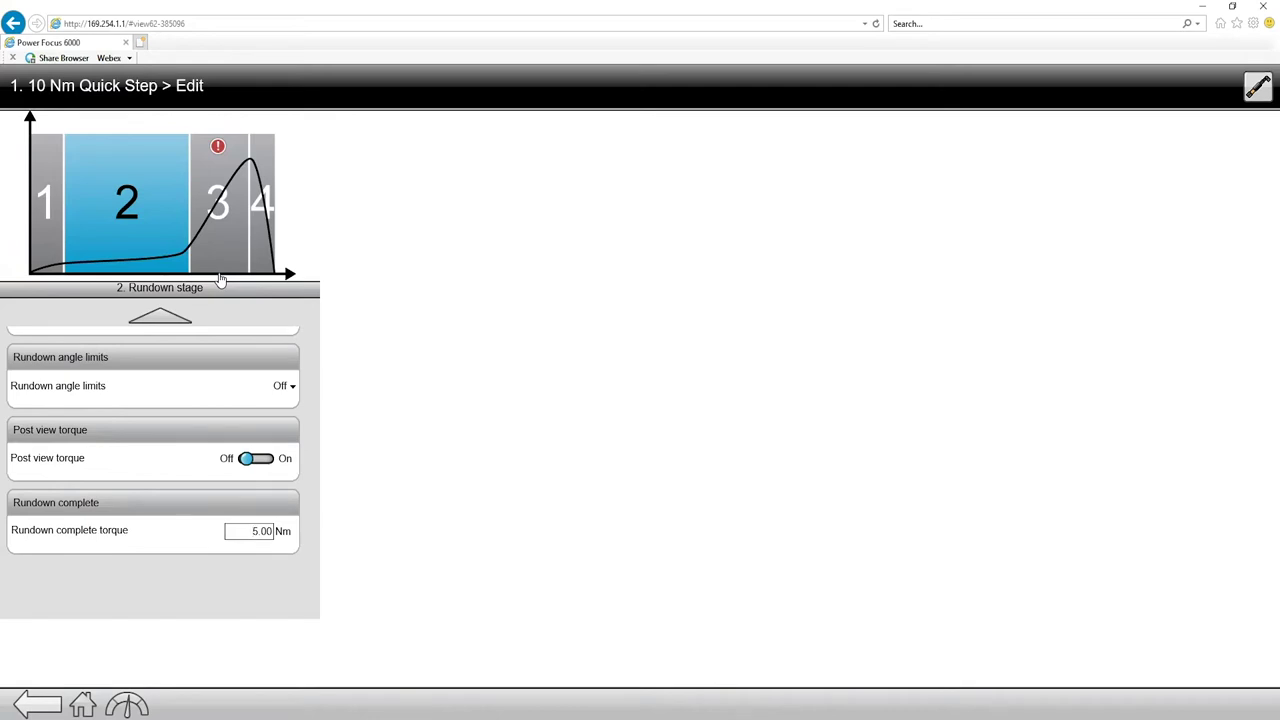
- Change the Tightening stage's first step torque from 20.00 Nm to 5.50 Nm
{"action": "left_click", "coordinate": [215, 245]}
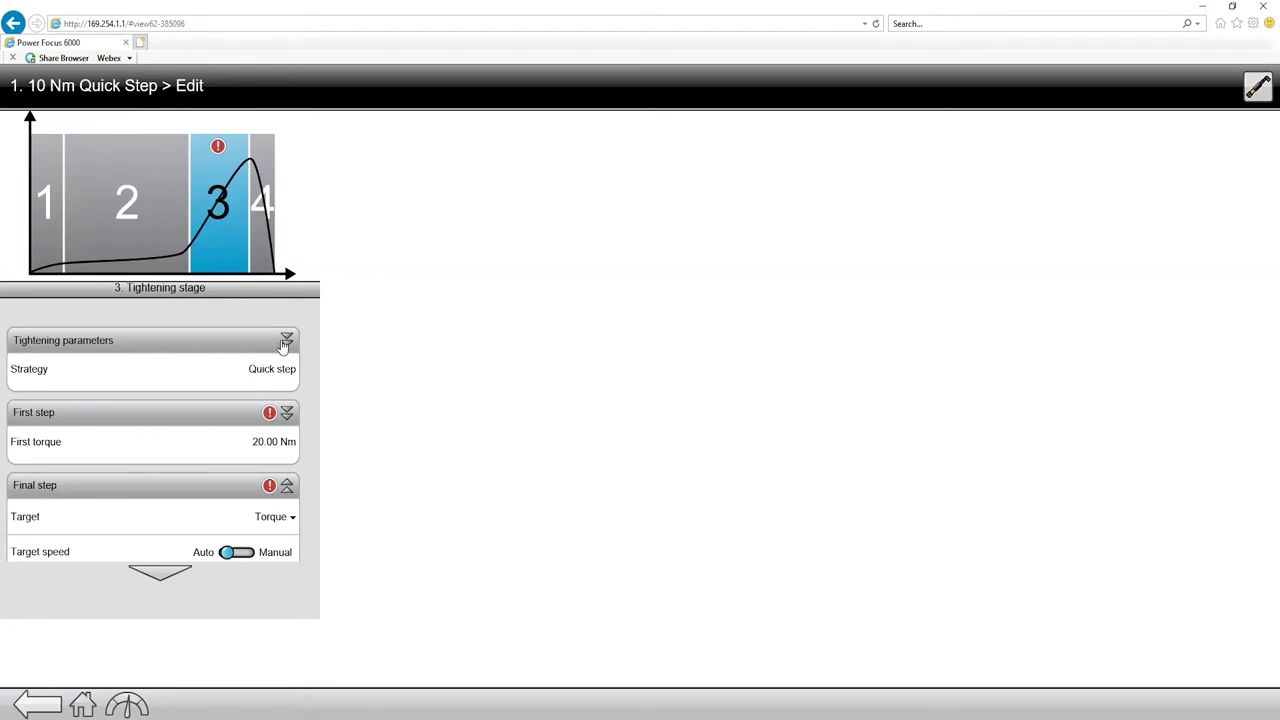
{"action": "left_click", "coordinate": [286, 340]}
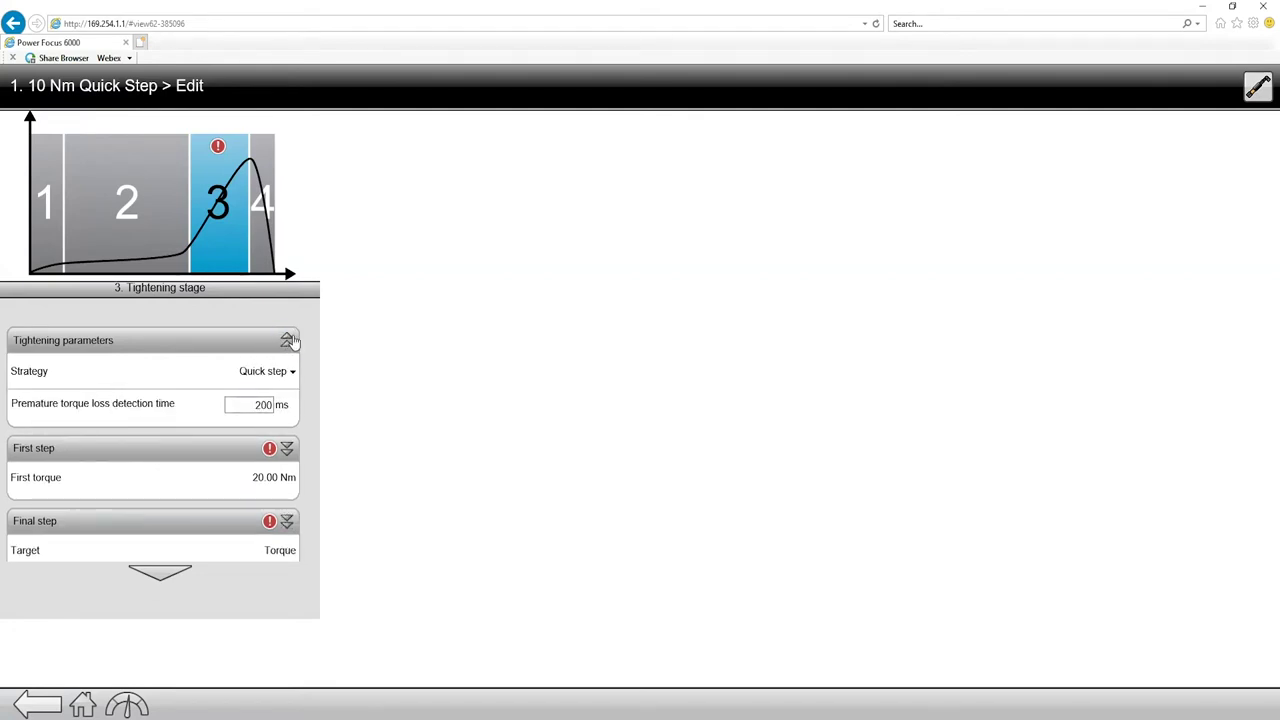
{"action": "left_click", "coordinate": [287, 341]}
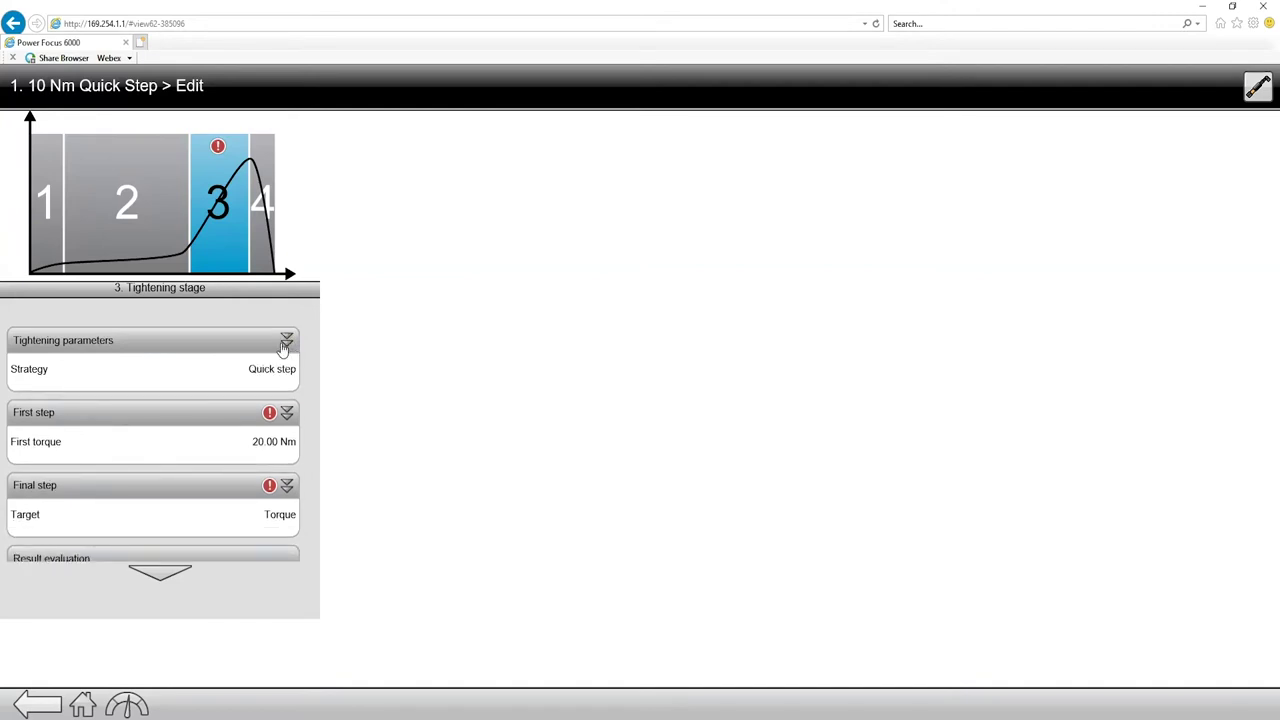
{"action": "left_click", "coordinate": [287, 413]}
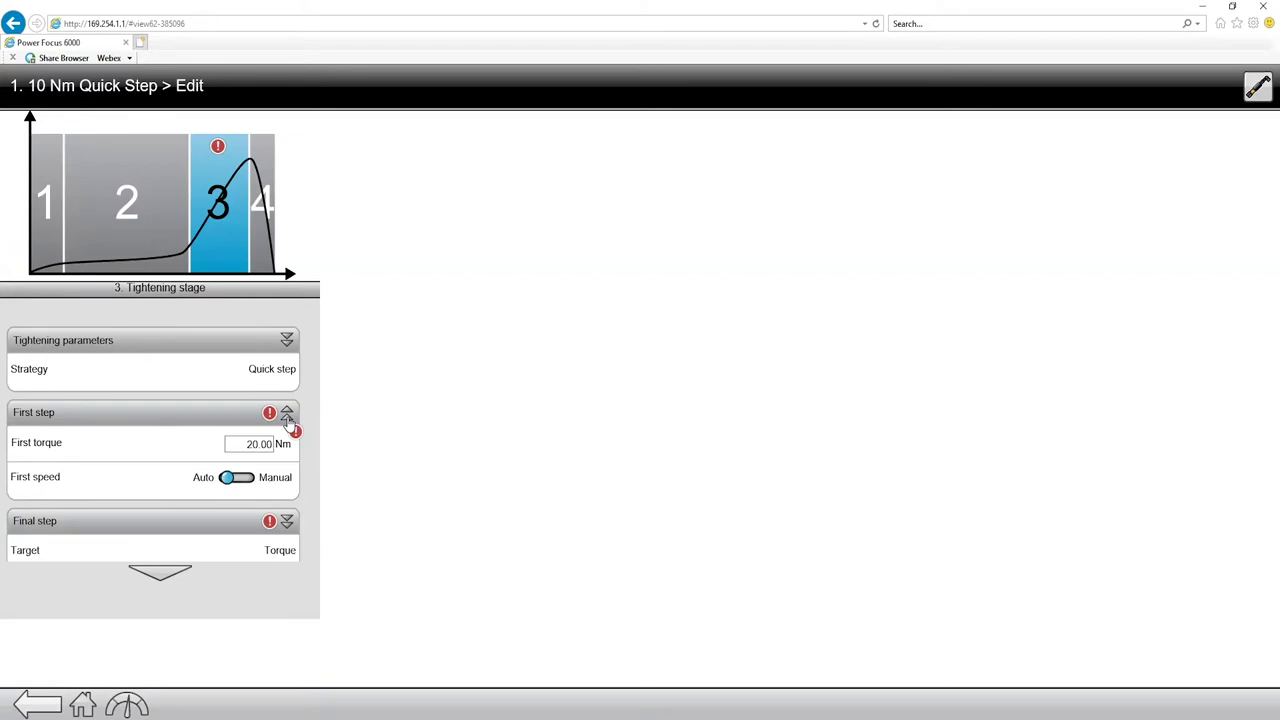
{"action": "left_click", "coordinate": [240, 443]}
{"action": "type", "text": "5.5"}
{"action": "key", "text": "Return"}
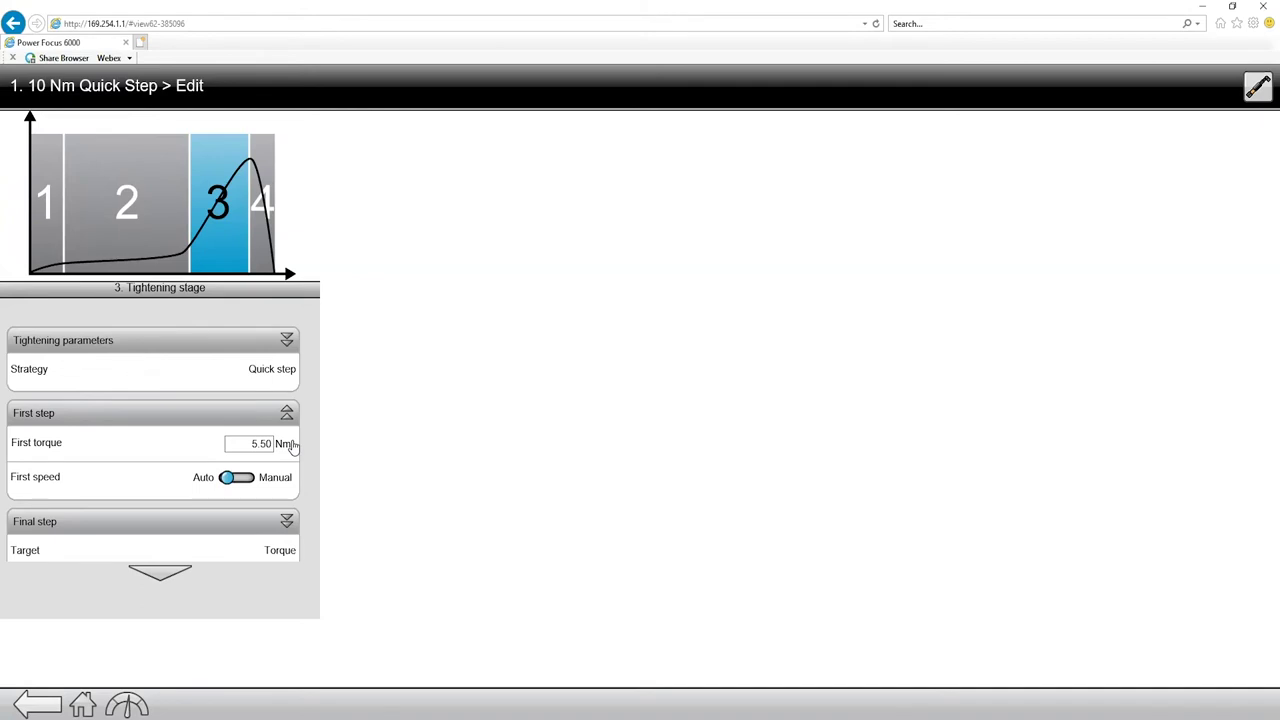
{"action": "scroll", "coordinate": [306, 448], "scroll_direction": "down", "scroll_amount": 1}
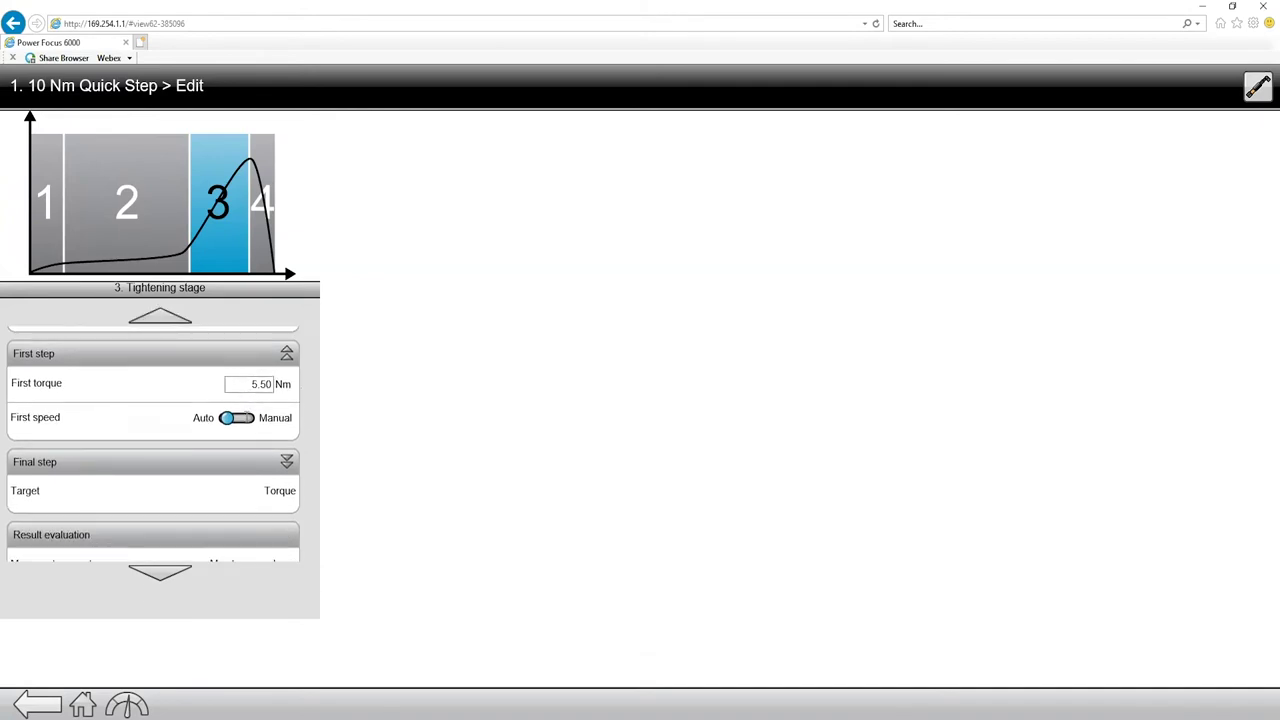
- Set the final step's angle limits to From Rundown complete
{"action": "scroll", "coordinate": [243, 417], "scroll_direction": "down", "scroll_amount": 1}
{"action": "left_click", "coordinate": [240, 360]}
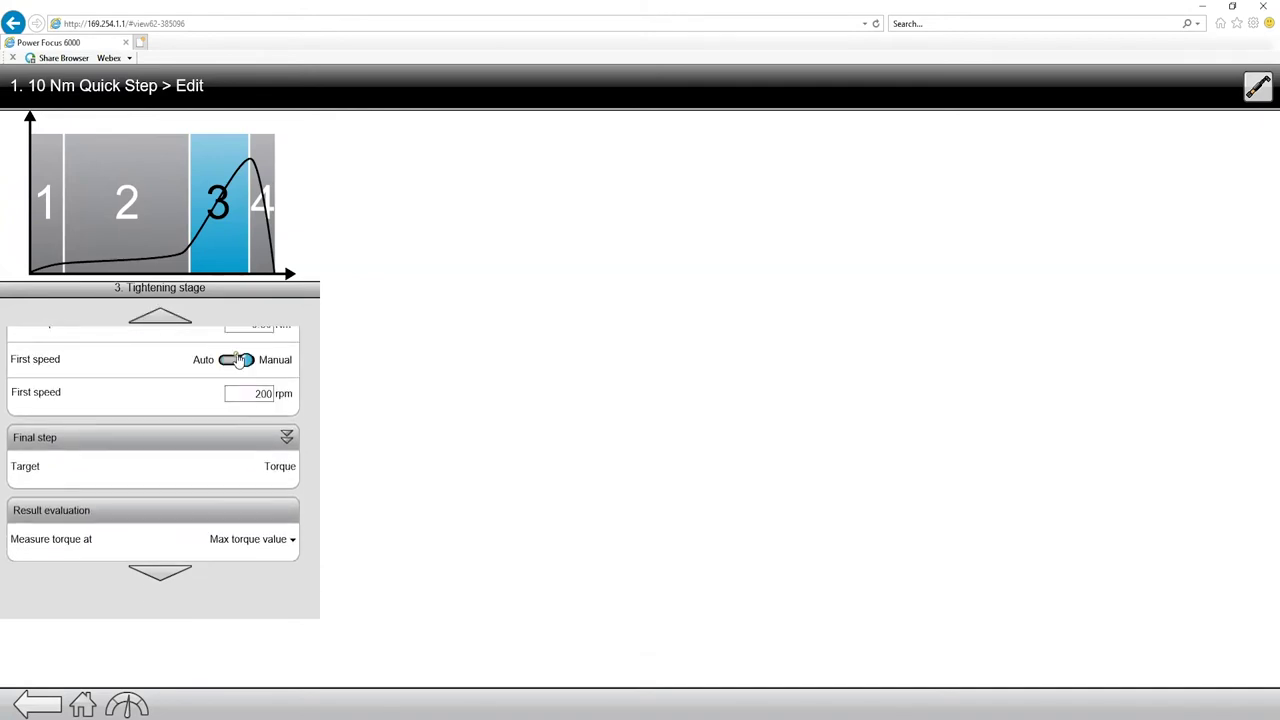
{"action": "left_click", "coordinate": [240, 360]}
{"action": "left_click", "coordinate": [284, 404]}
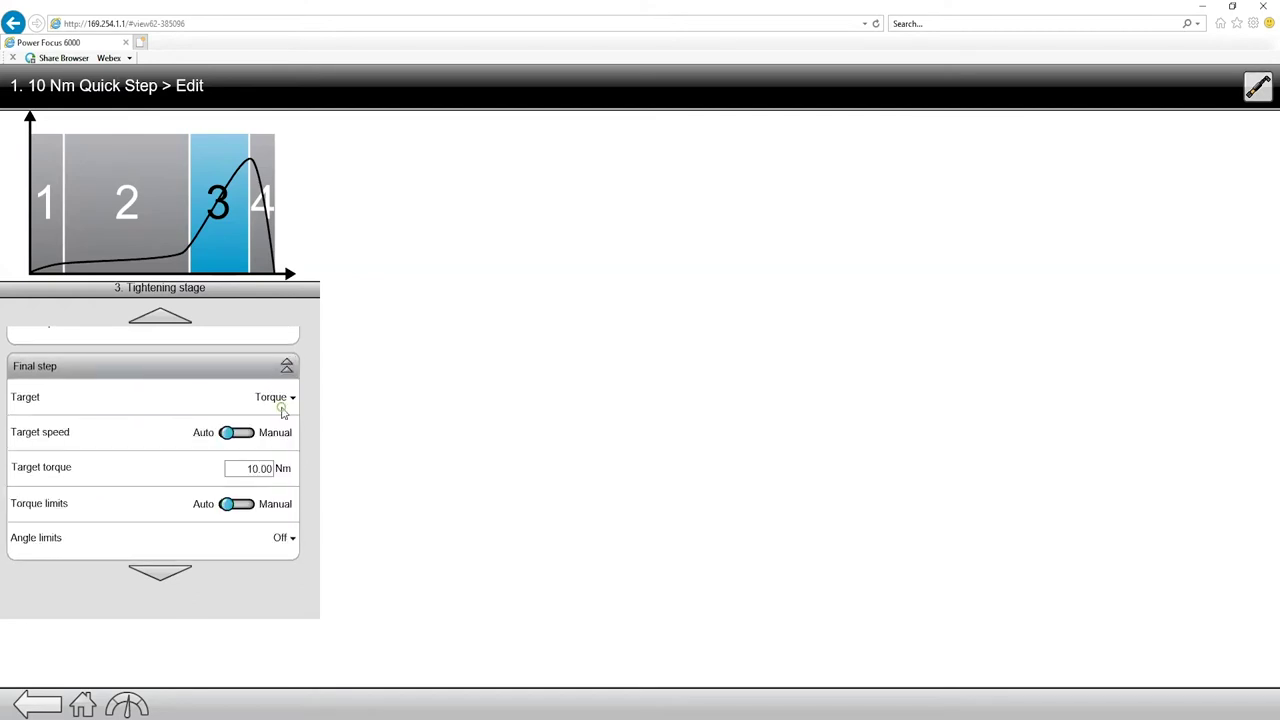
{"action": "scroll", "coordinate": [257, 445], "scroll_direction": "down", "scroll_amount": 1}
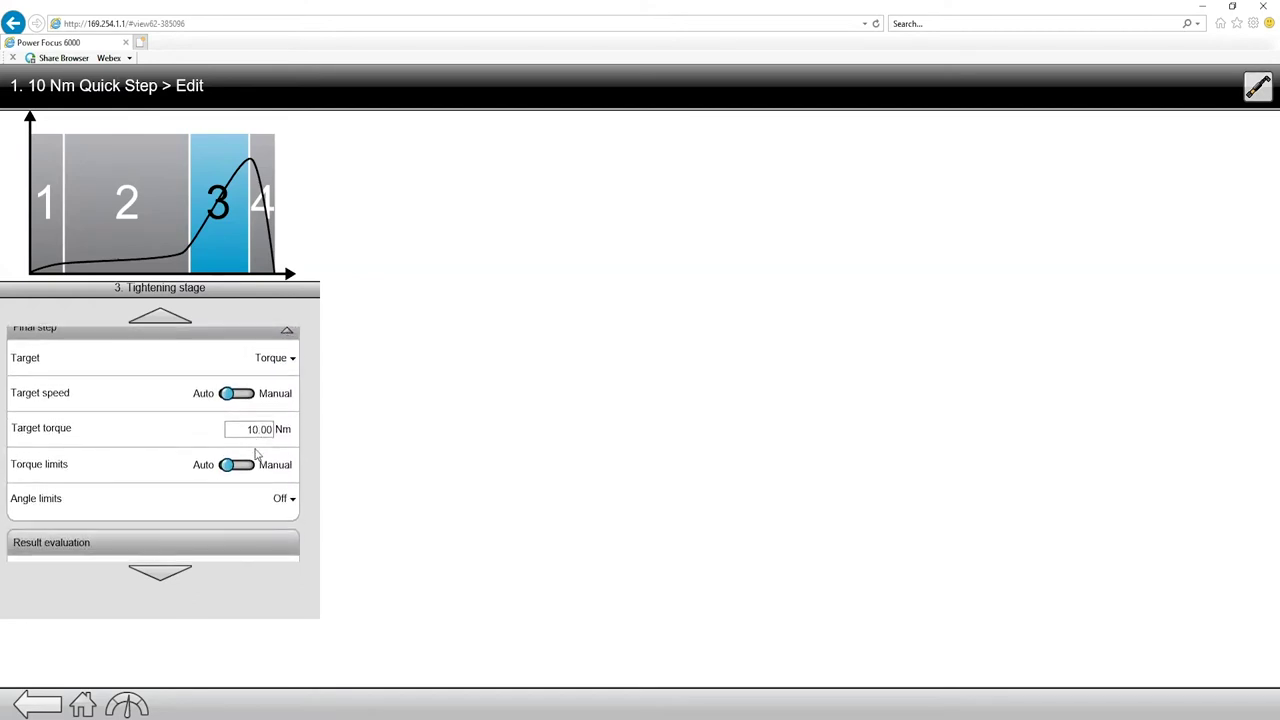
{"action": "left_click", "coordinate": [232, 508]}
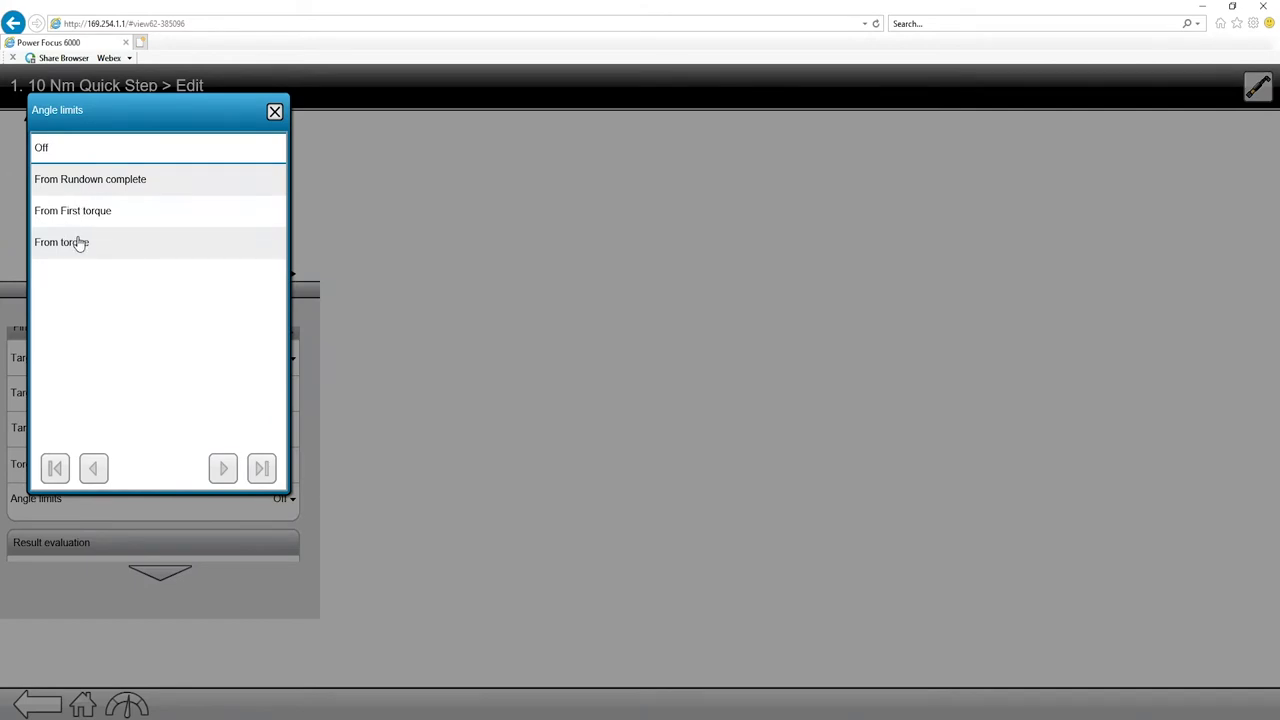
{"action": "left_click", "coordinate": [86, 190]}
- Enter Angle min 0°, Angle max 1000° (replacing 396) and Time min 0 ms
{"action": "scroll", "coordinate": [183, 405], "scroll_direction": "down", "scroll_amount": 3}
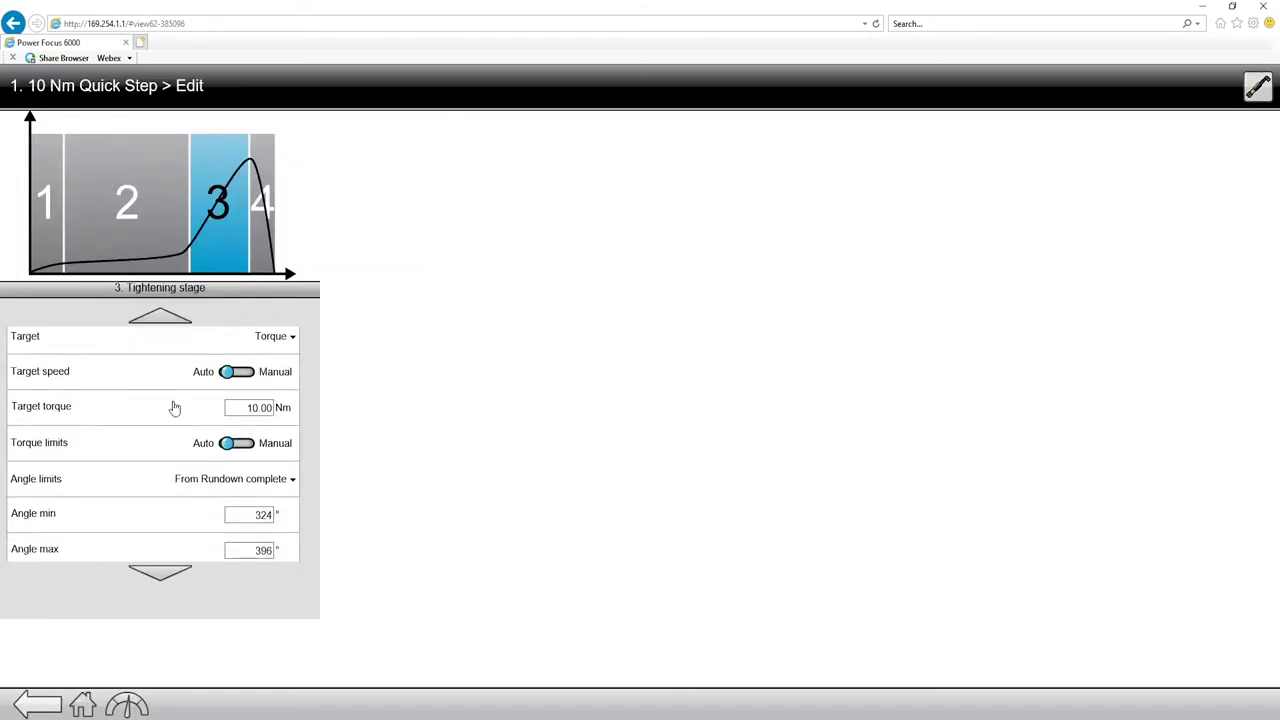
{"action": "left_click", "coordinate": [237, 384]}
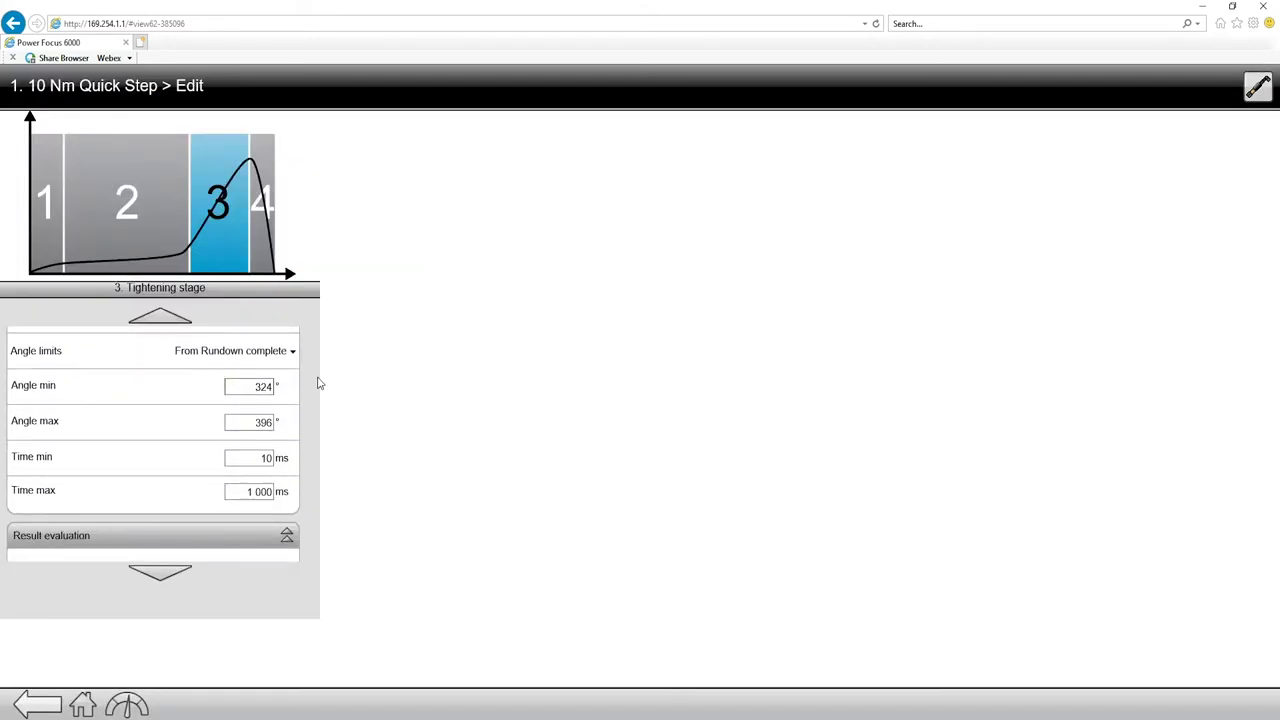
{"action": "key", "text": "Delete"}
{"action": "key", "text": "Delete"}
{"action": "type", "text": "0"}
{"action": "left_click", "coordinate": [252, 428]}
{"action": "key", "text": "ctrl+a"}
{"action": "type", "text": "1000"}
{"action": "left_click", "coordinate": [297, 466]}
{"action": "type", "text": "0"}
{"action": "scroll", "coordinate": [200, 440], "scroll_direction": "down", "scroll_amount": 1}
{"action": "scroll", "coordinate": [177, 422], "scroll_direction": "down", "scroll_amount": 5}
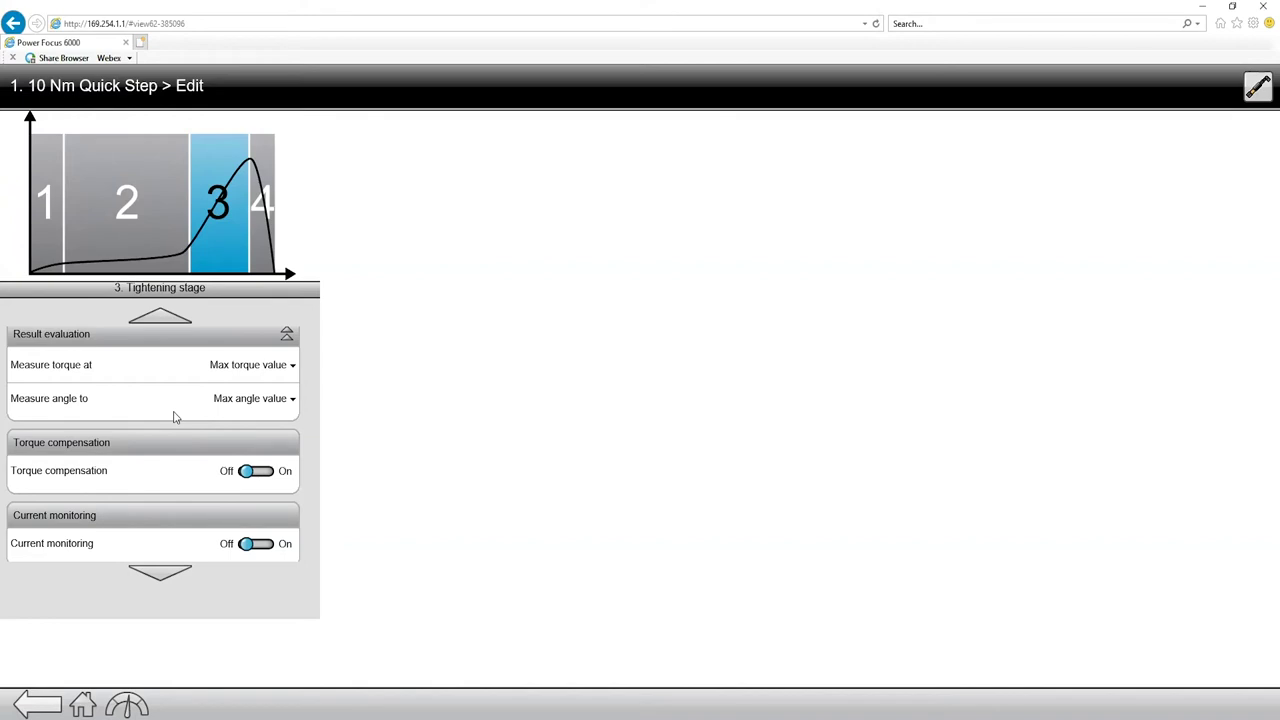
{"action": "scroll", "coordinate": [162, 447], "scroll_direction": "down", "scroll_amount": 1}
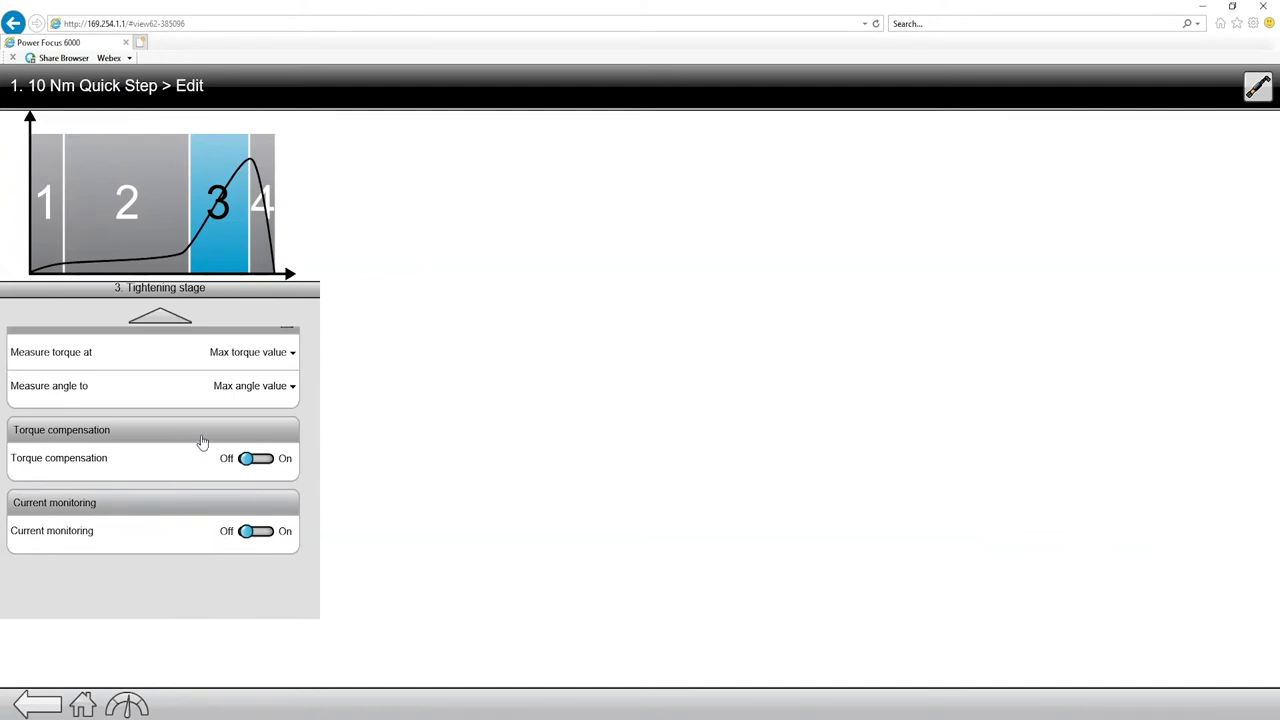
{"action": "left_click", "coordinate": [261, 259]}
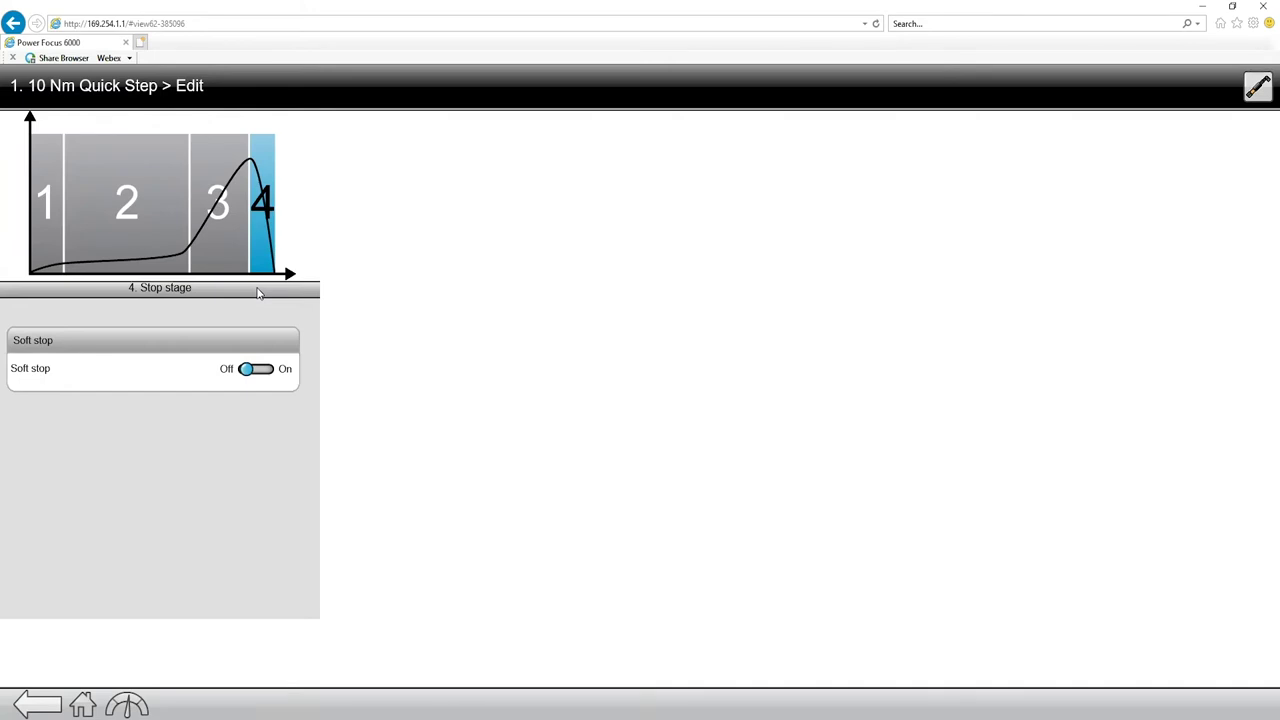
- Turn Soft stop on for the stop stage, then go back to the overview and Home
{"action": "left_click", "coordinate": [248, 371]}
{"action": "left_click", "coordinate": [37, 706]}
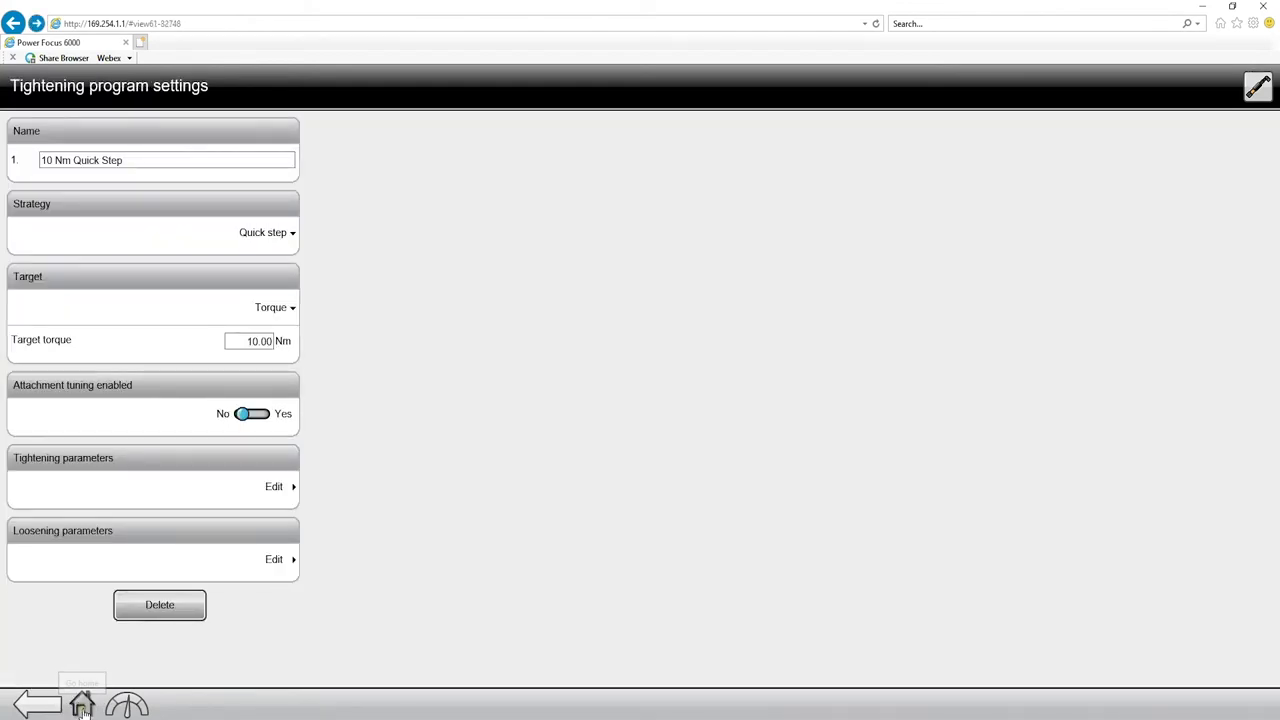
{"action": "left_click", "coordinate": [82, 706]}
- Review the failed test result (final step torque above max), then return to Home
{"action": "left_click", "coordinate": [40, 706]}
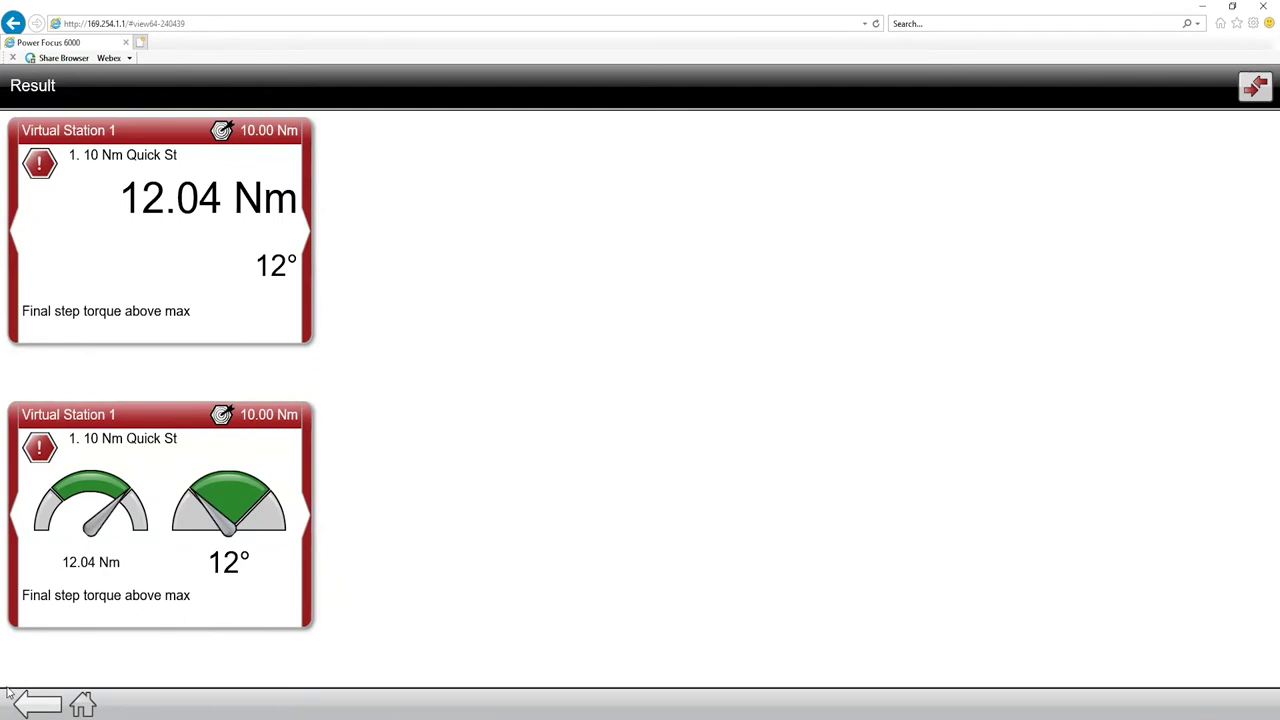
{"action": "left_click", "coordinate": [34, 705]}
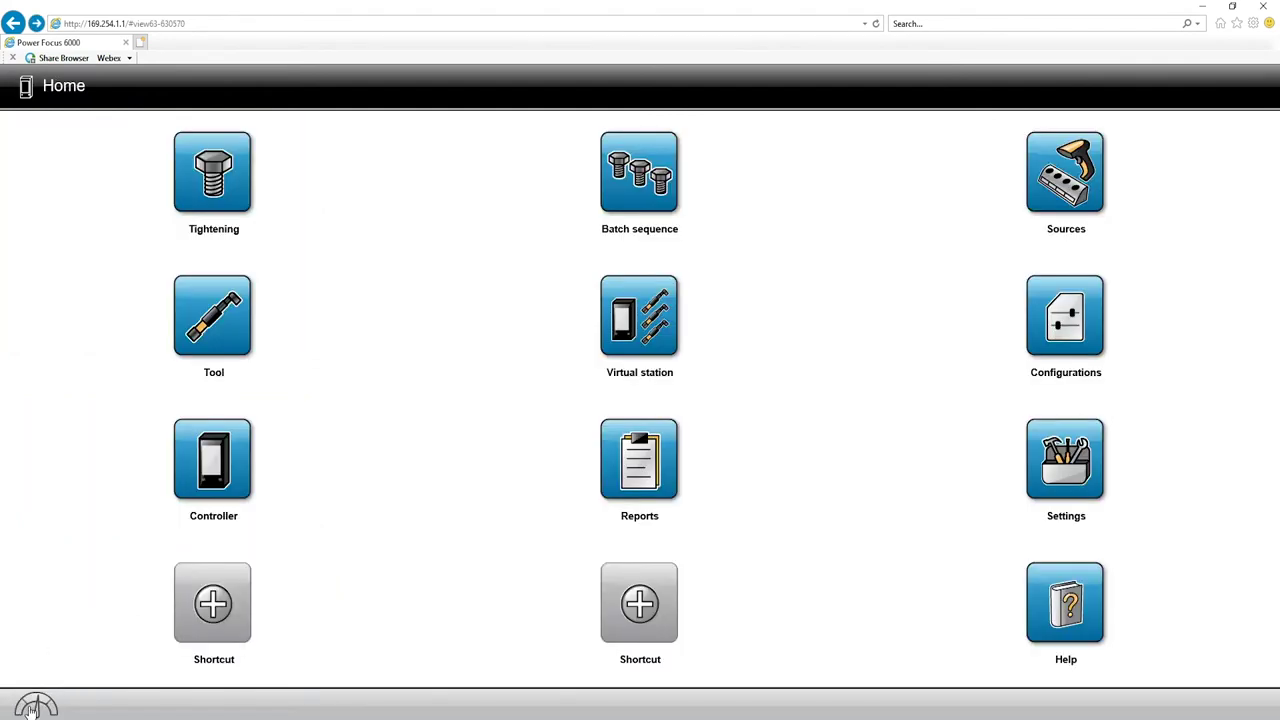
- Lower the 10 Nm Quick Step rundown speed from 400 rpm to 350 rpm
{"action": "left_click", "coordinate": [192, 203]}
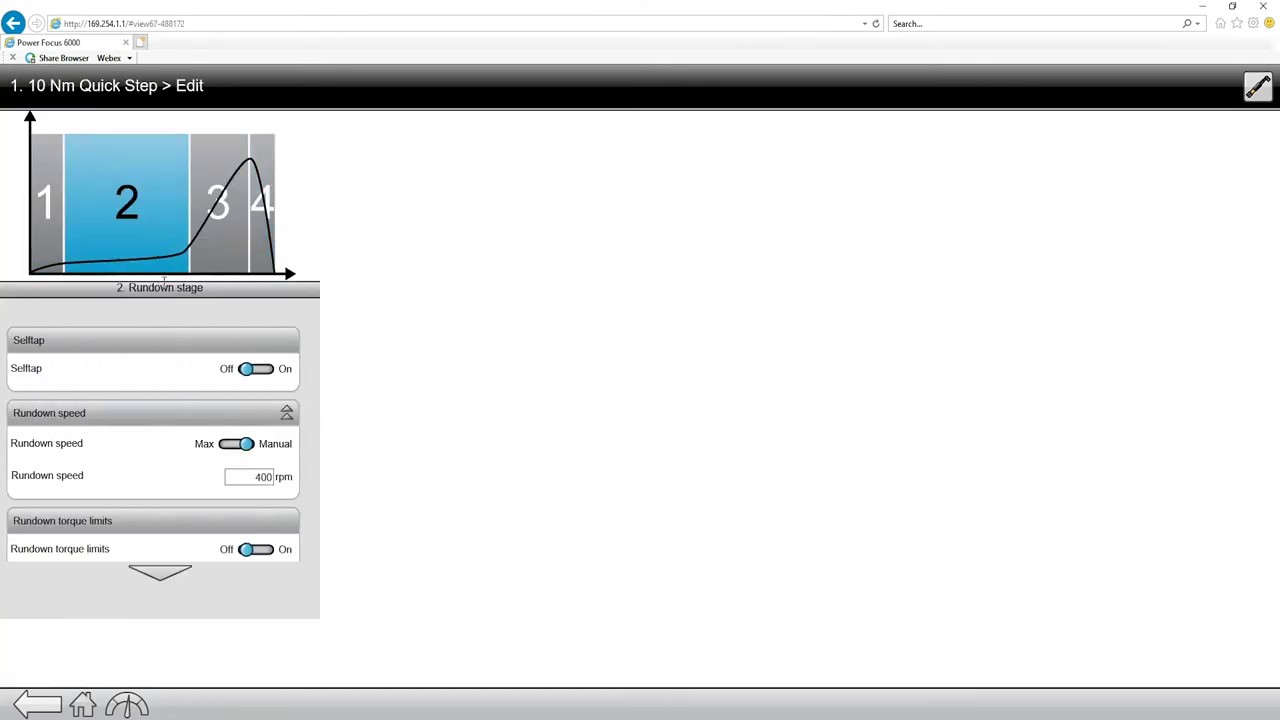
{"action": "left_click", "coordinate": [237, 478]}
{"action": "type", "text": "350"}
{"action": "key", "text": "Return"}
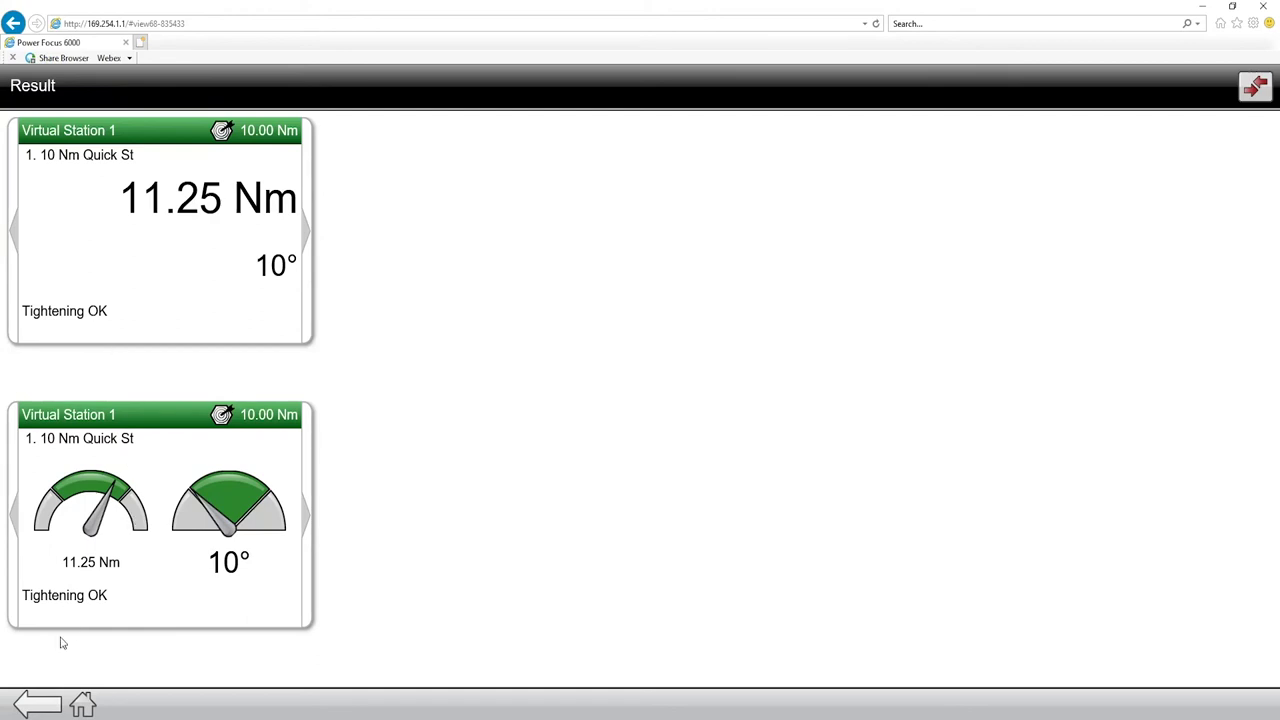
- Change the Tightening stage strategy to Two step and select its 50 ms pause time
{"action": "left_click", "coordinate": [50, 710]}
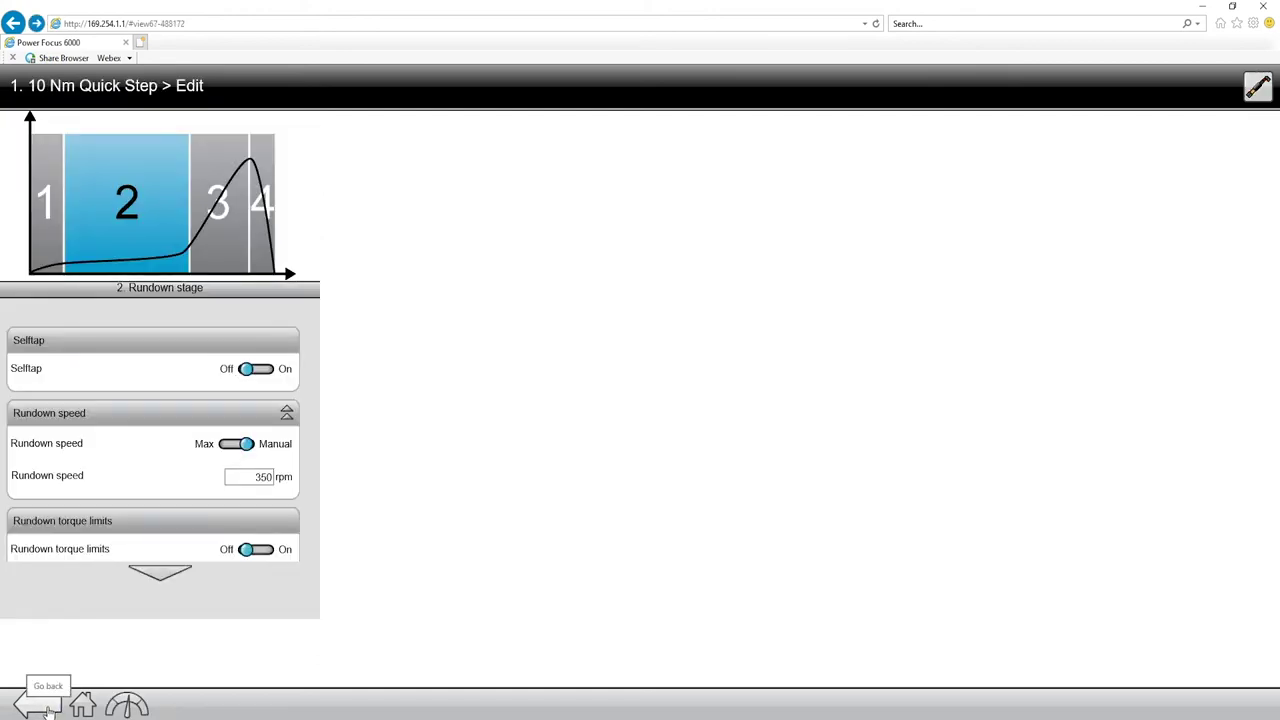
{"action": "left_click", "coordinate": [236, 243]}
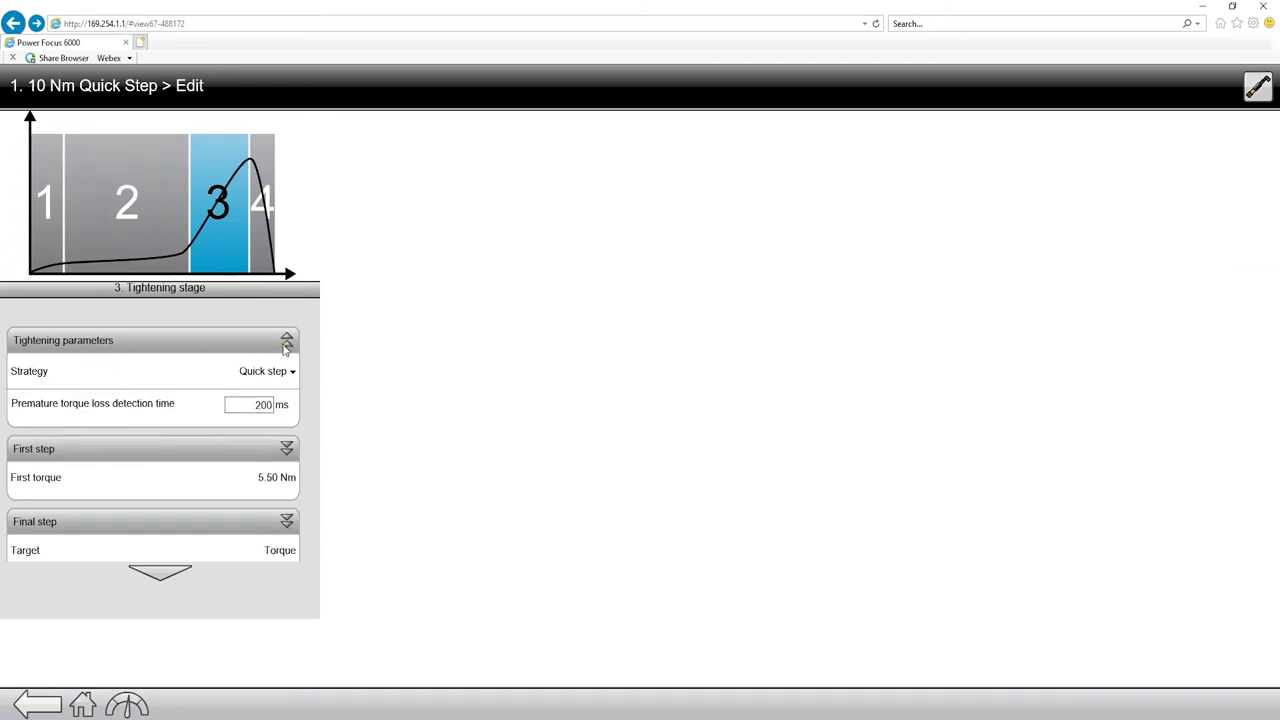
{"action": "left_click", "coordinate": [280, 372]}
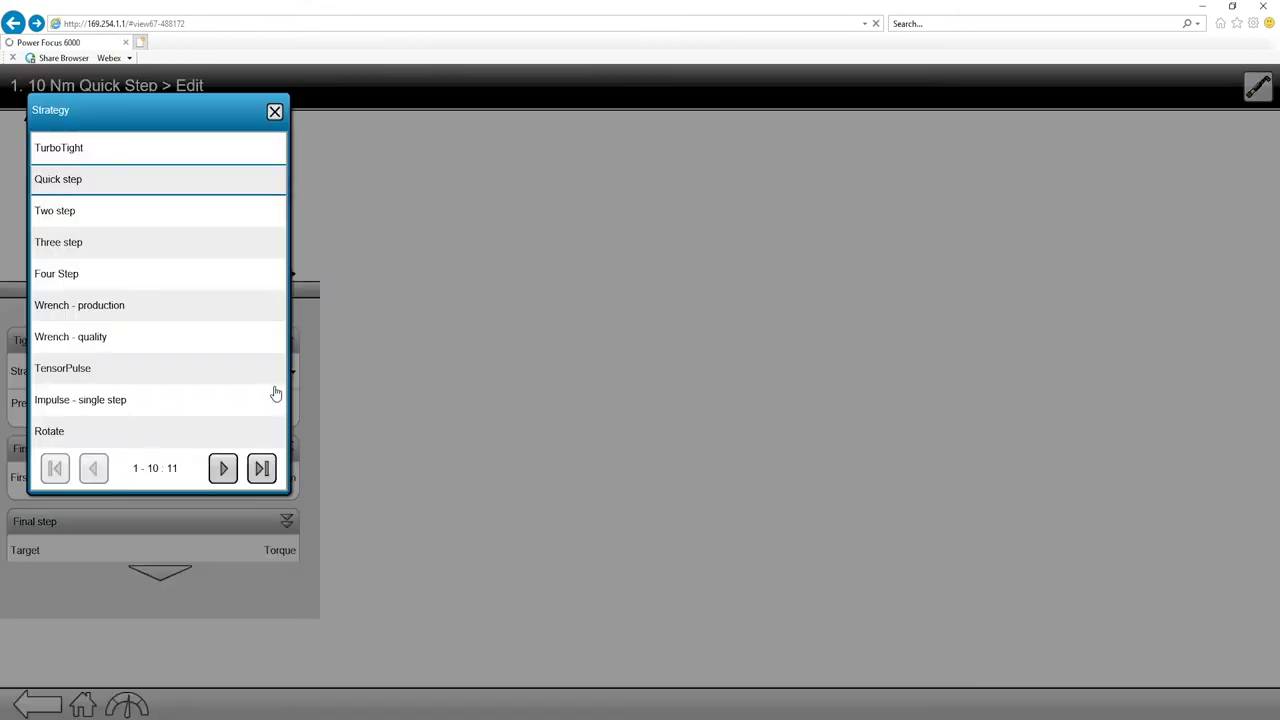
{"action": "left_click", "coordinate": [57, 210]}
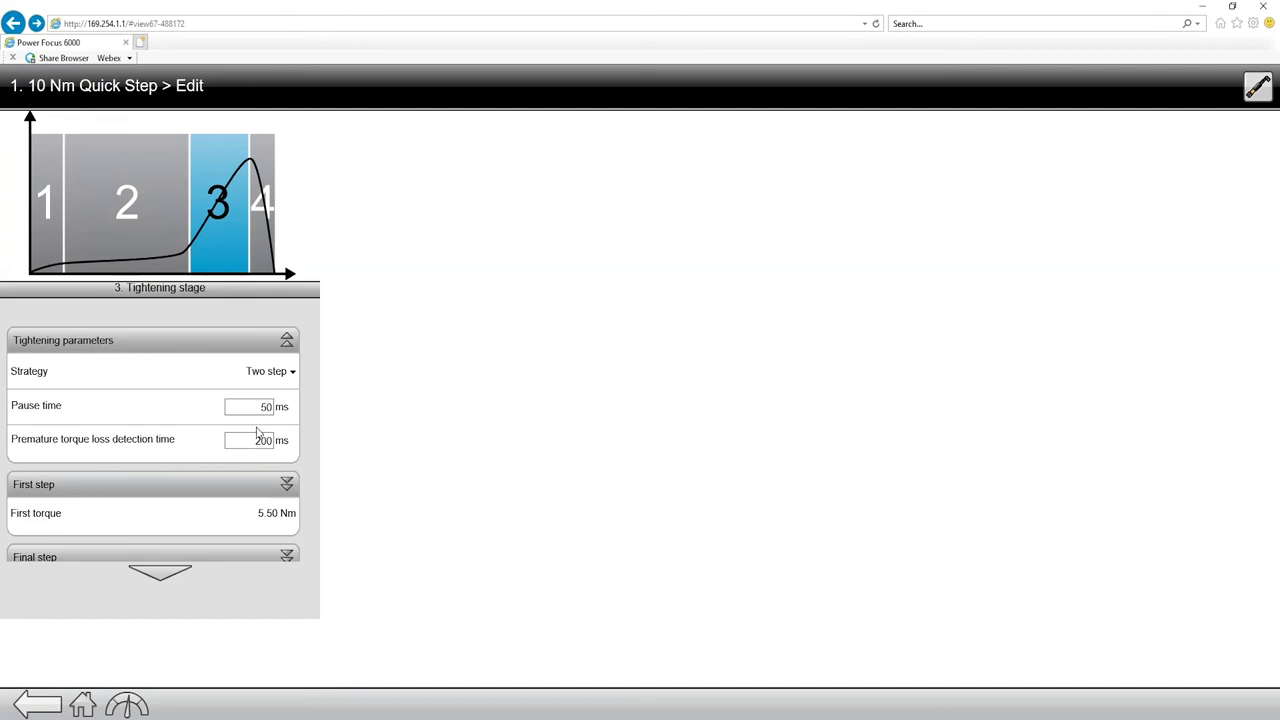
{"action": "left_click", "coordinate": [245, 407]}
- Edit the Two step stage's pause time value, which reads 50 ms
{"action": "left_click", "coordinate": [240, 410]}
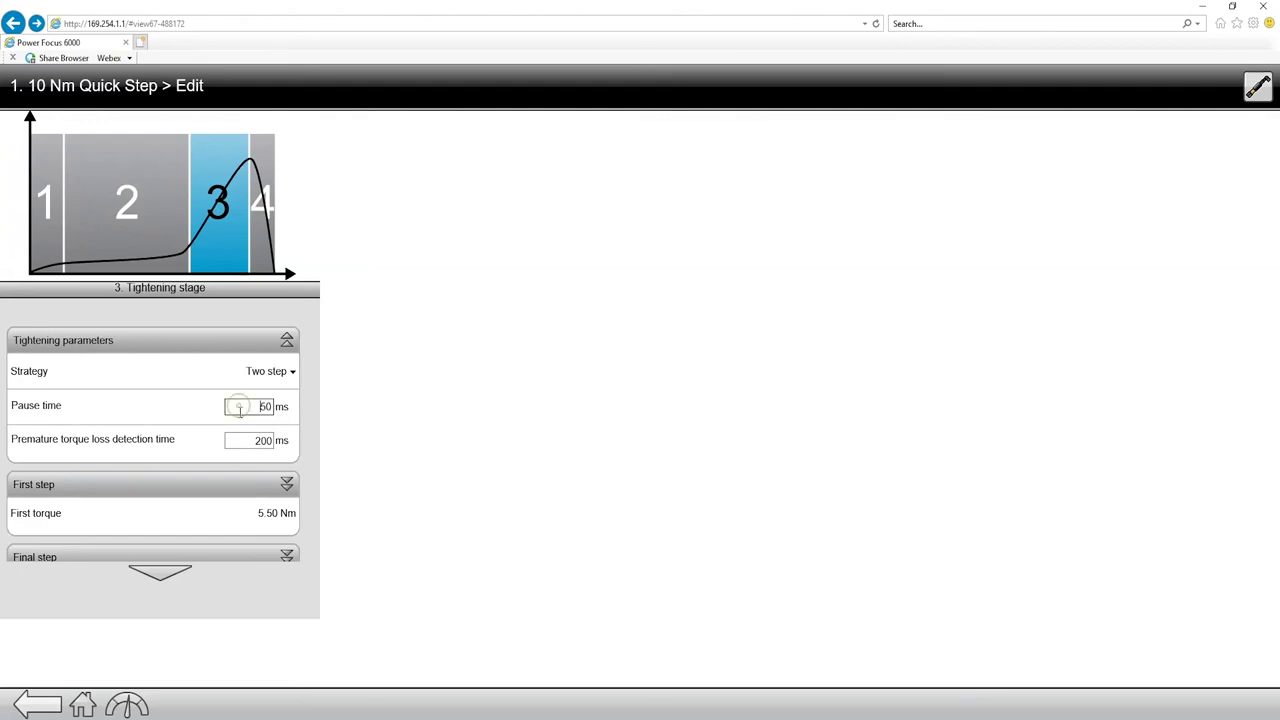